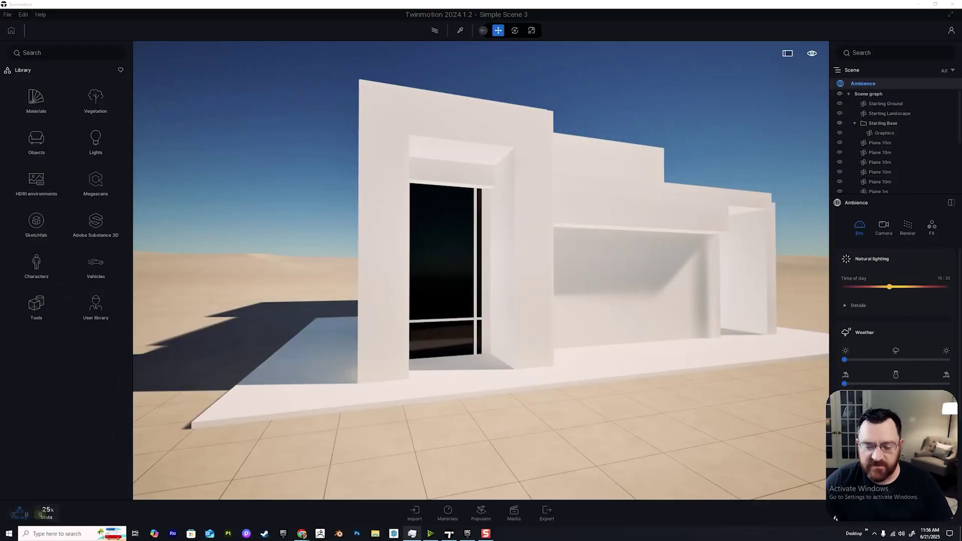
# Step: Switch to the Epic Games Launcher and view the Twinmotion versions available to launch
pyautogui.click(468, 533)
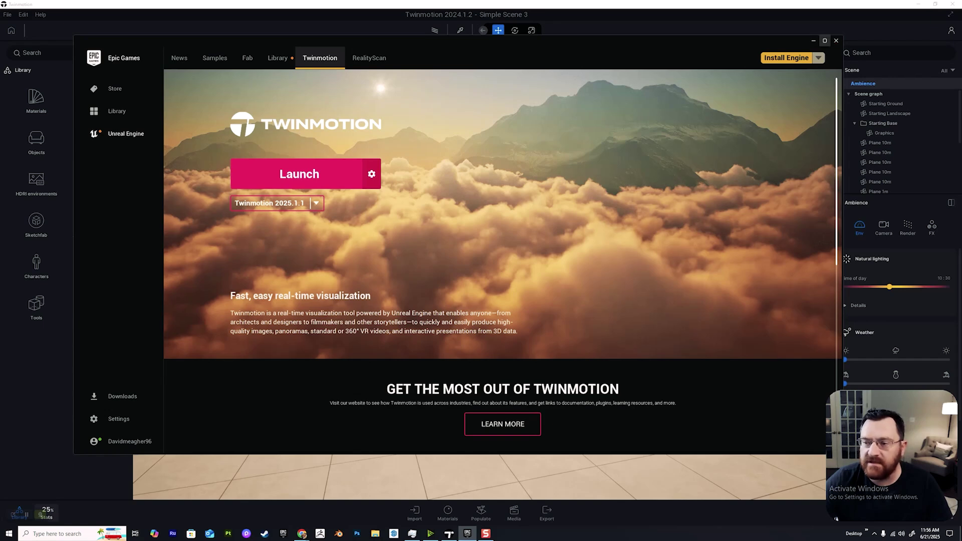
pyautogui.click(825, 40)
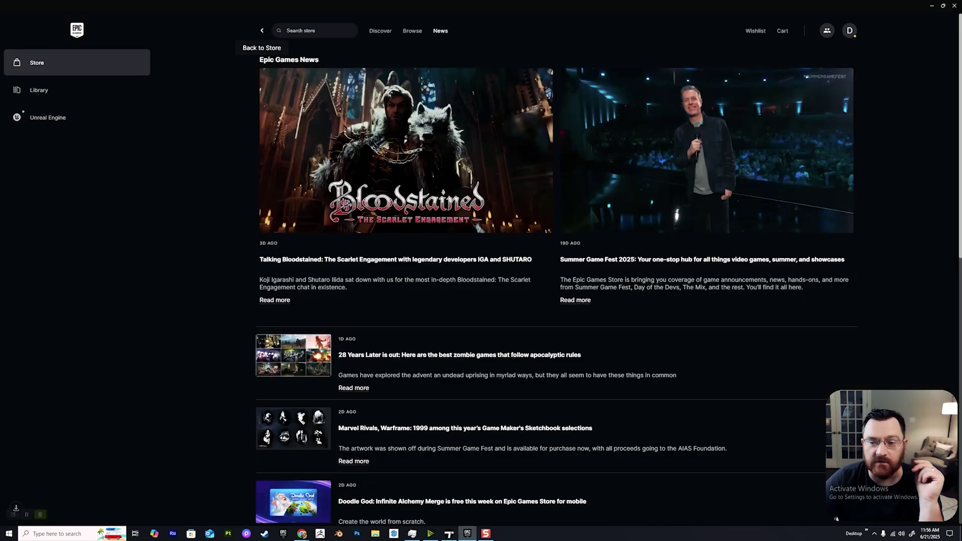
pyautogui.click(262, 31)
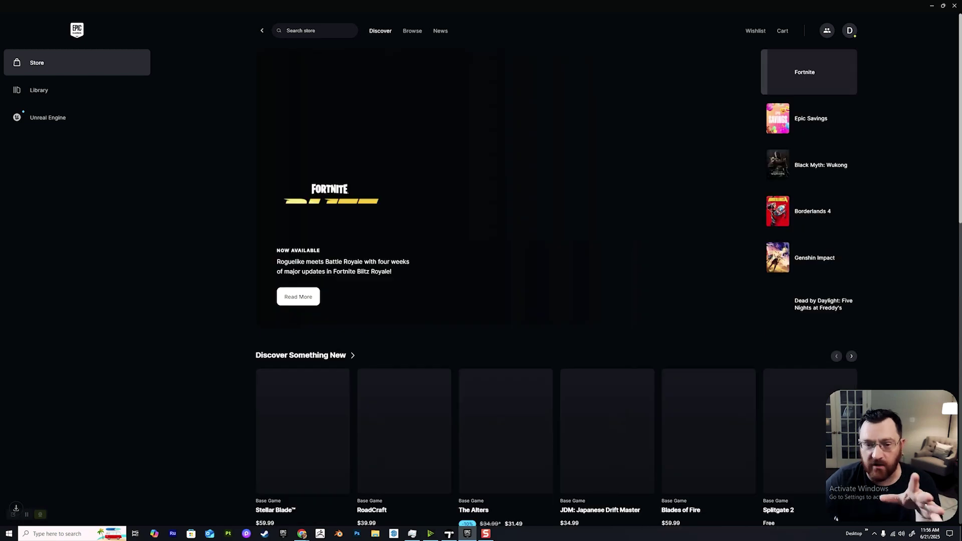
pyautogui.click(47, 117)
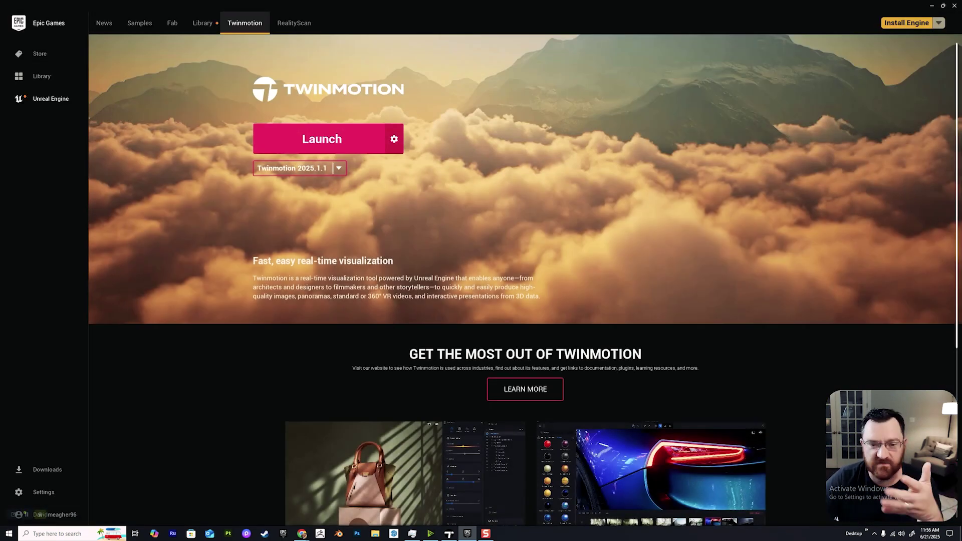
pyautogui.click(339, 168)
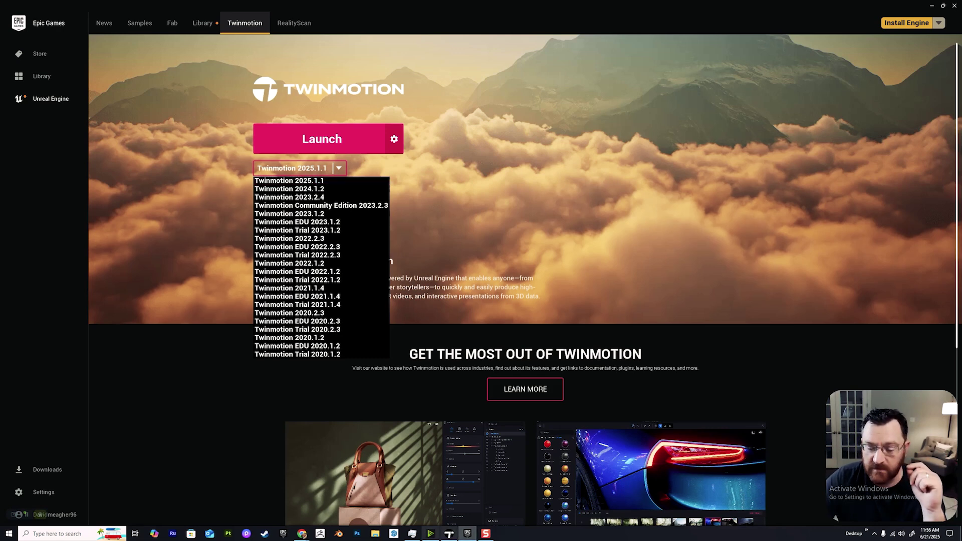
# Step: Switch back to Twinmotion and examine the white building's front and side from outside
pyautogui.click(449, 533)
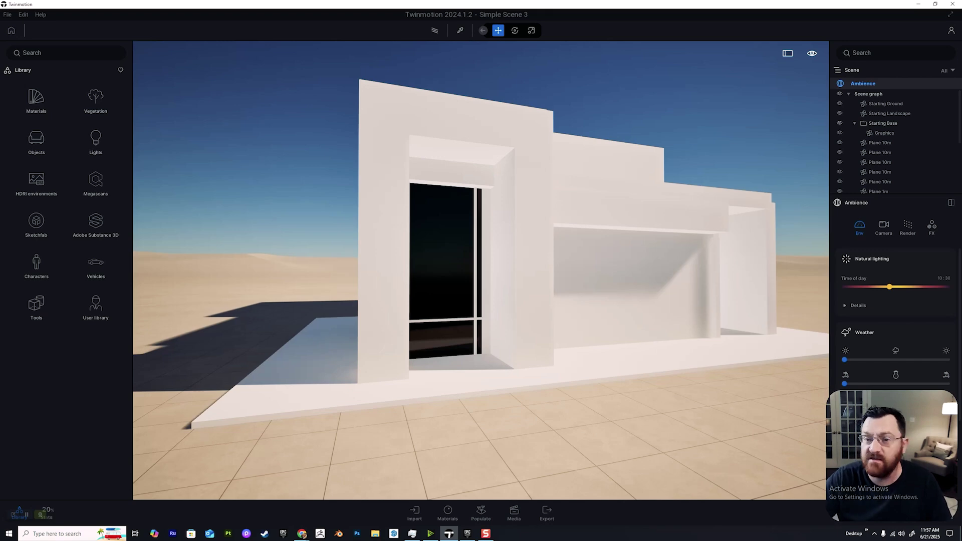
pyautogui.press('s')
pyautogui.moveTo(481, 271); pyautogui.dragTo(596, 271, button='right')
pyautogui.press('a')
pyautogui.press('d')
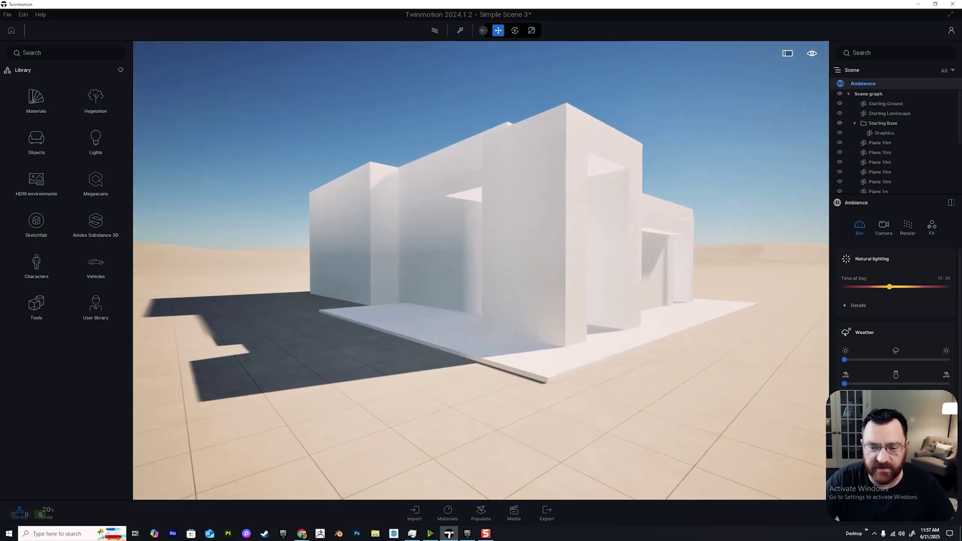
pyautogui.moveTo(481, 270); pyautogui.dragTo(386, 266, button='right')
pyautogui.press('w')
pyautogui.press('q')
pyautogui.press('d')
pyautogui.moveTo(481, 271); pyautogui.dragTo(421, 271, button='right')
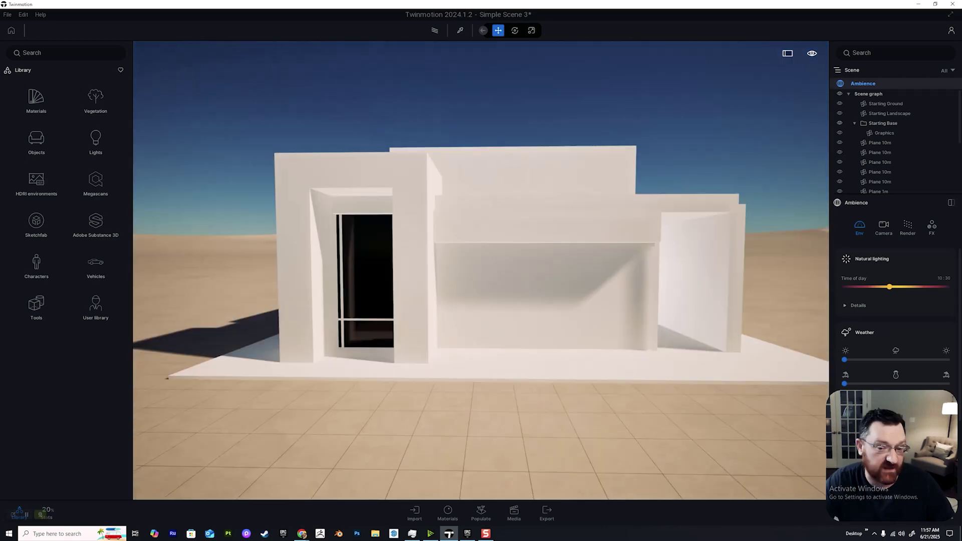
pyautogui.press('a')
pyautogui.moveTo(481, 271); pyautogui.dragTo(586, 271, button='right')
pyautogui.press('s')
pyautogui.press('d')
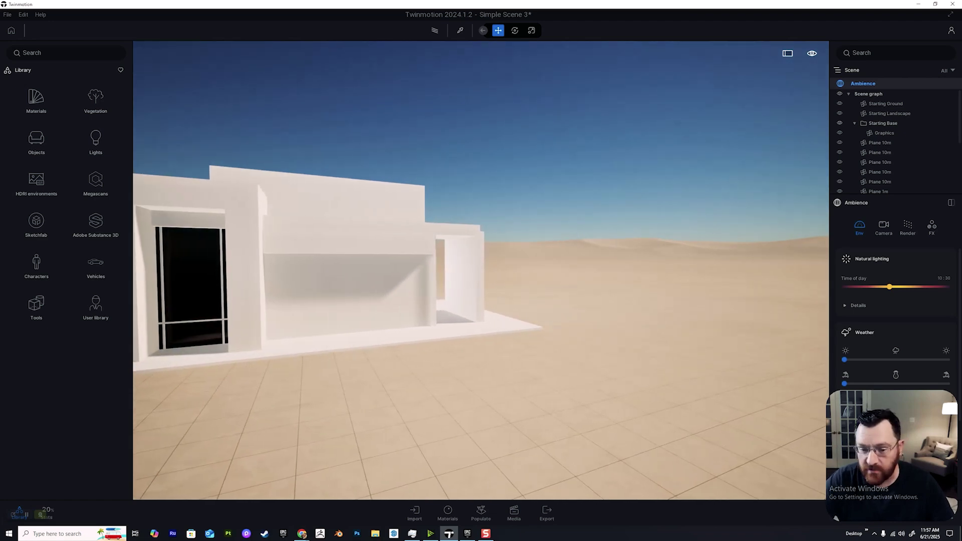
# Step: Select the building's base plane and examine how the building sits on it from the side and above
pyautogui.click(492, 324)
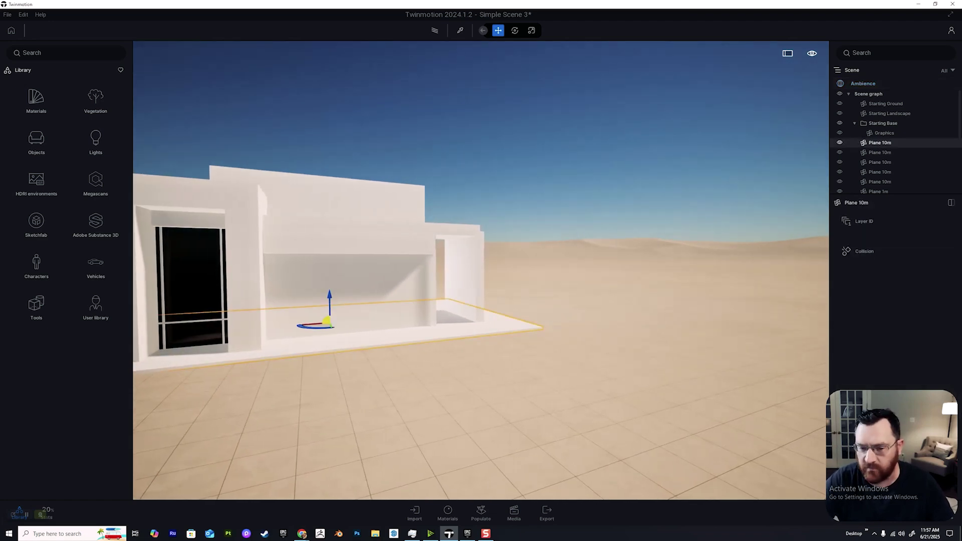
pyautogui.press('d')
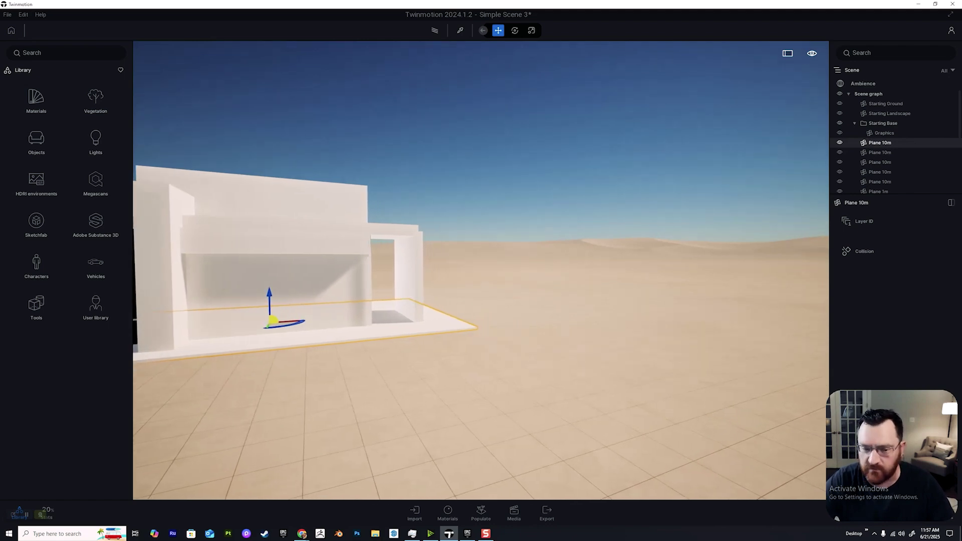
pyautogui.press('w')
pyautogui.moveTo(481, 271); pyautogui.dragTo(341, 295, button='right')
pyautogui.press('a')
pyautogui.press('d')
pyautogui.press('w')
pyautogui.press('e')
pyautogui.press('s')
pyautogui.press('d')
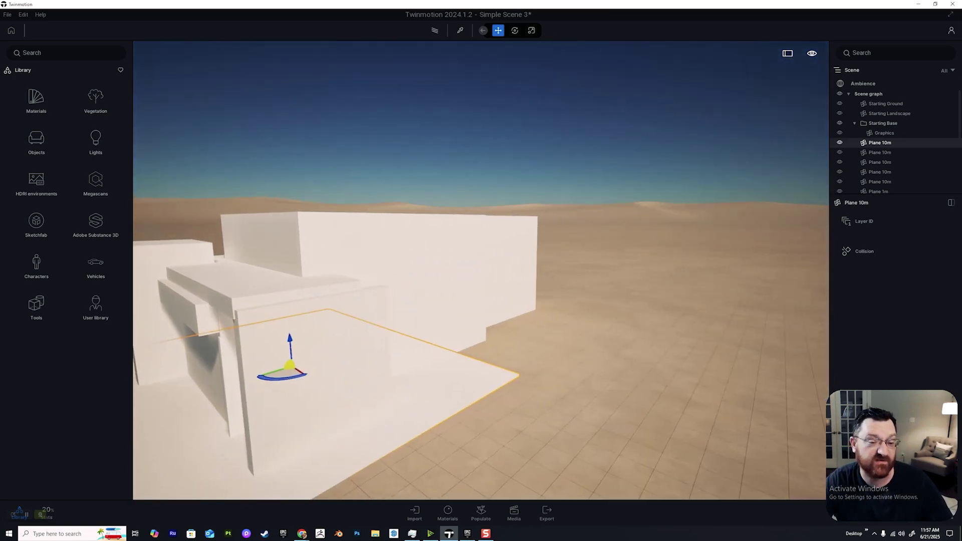
pyautogui.press('a')
pyautogui.moveTo(481, 271); pyautogui.dragTo(562, 258, button='right')
pyautogui.press('a')
pyautogui.press('a')
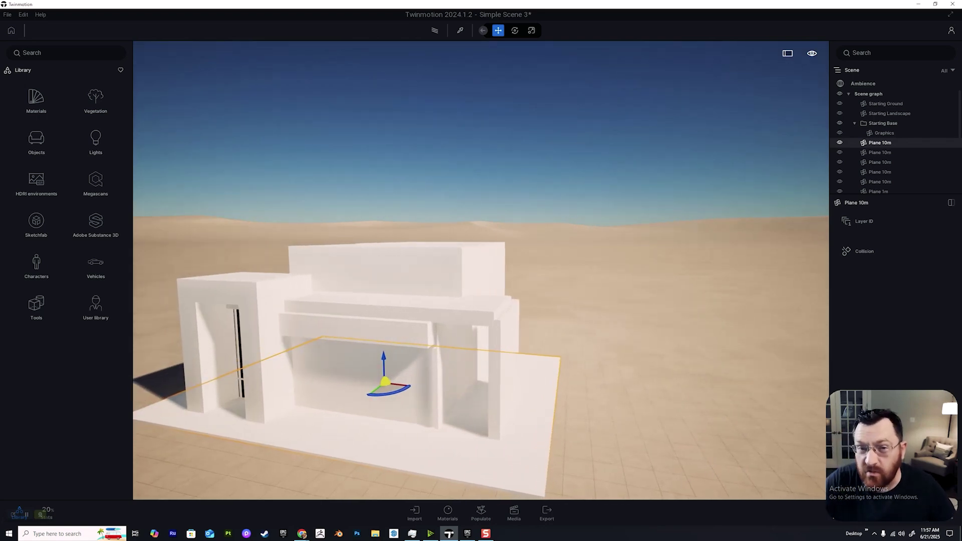
# Step: Place a Plane 10m primitive on the empty sand away from the building
pyautogui.press('a')
pyautogui.moveTo(481, 271); pyautogui.dragTo(546, 267, button='right')
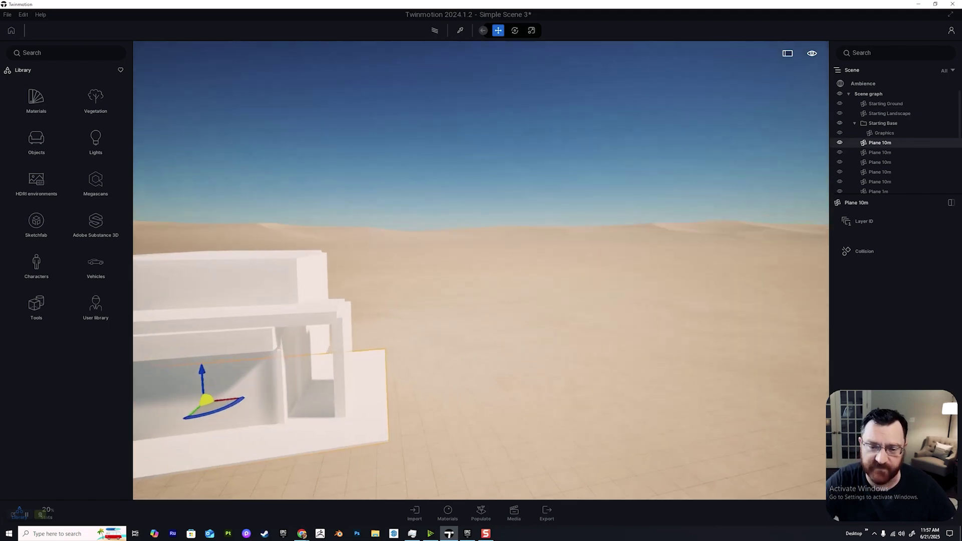
pyautogui.press('q')
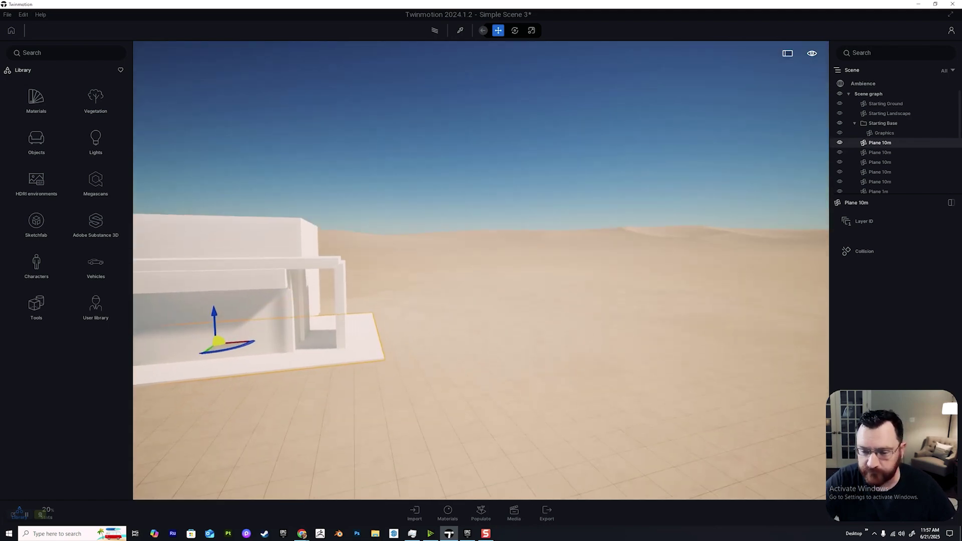
pyautogui.press('a')
pyautogui.press('w')
pyautogui.moveTo(481, 270); pyautogui.dragTo(536, 275, button='right')
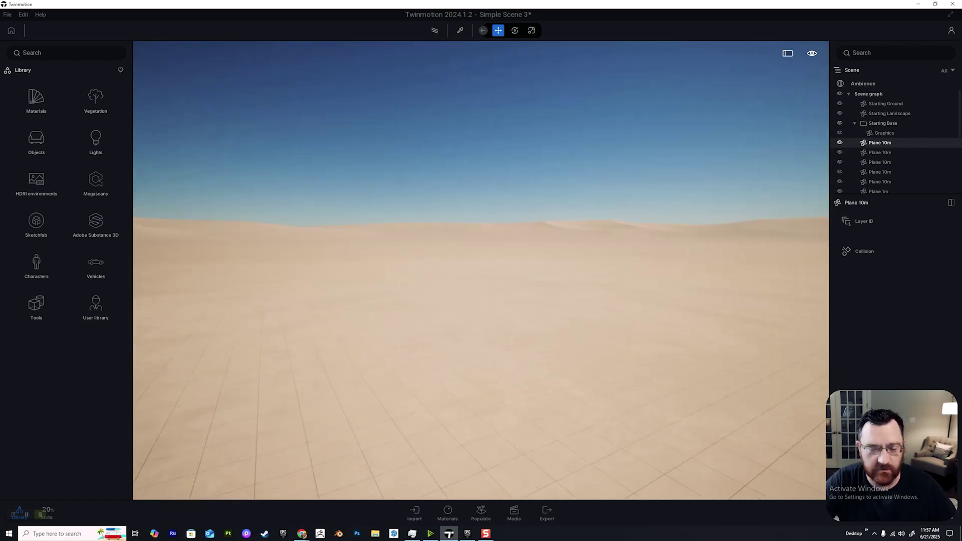
pyautogui.click(36, 142)
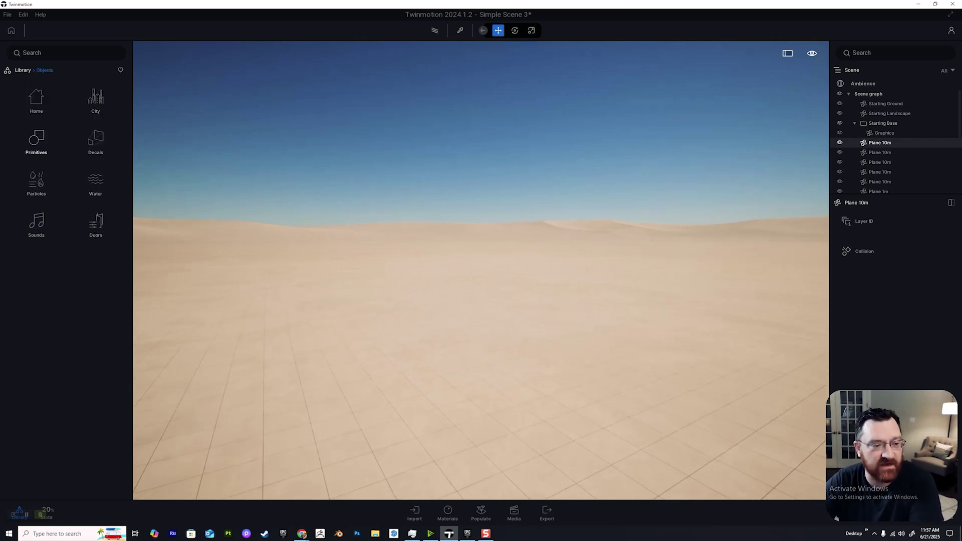
pyautogui.click(36, 140)
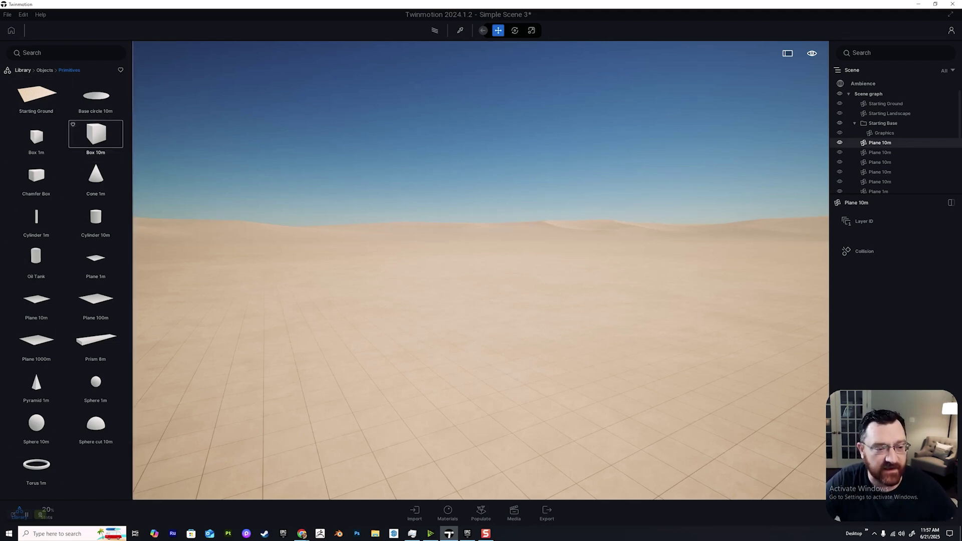
pyautogui.scroll(-3, 481, 271)
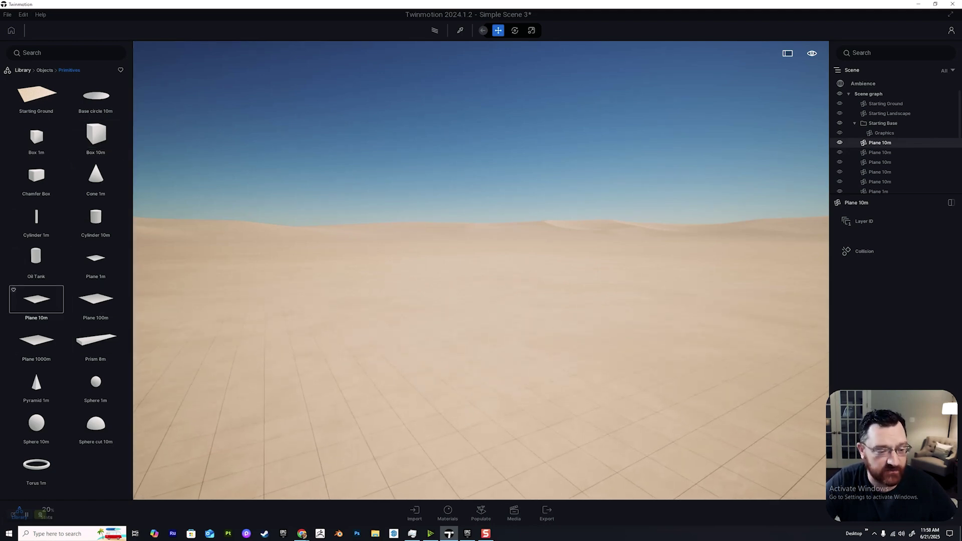
pyautogui.moveTo(36, 300); pyautogui.dragTo(461, 322)
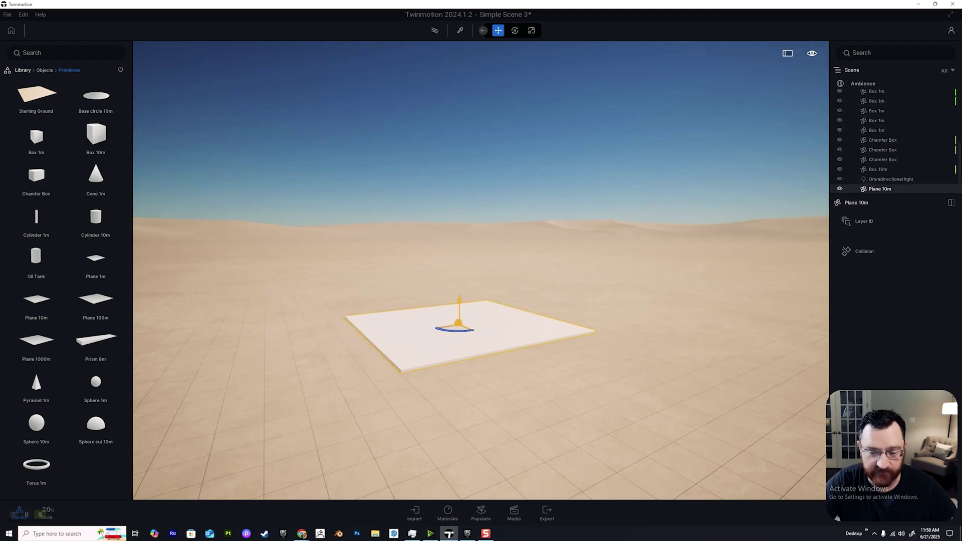
# Step: Scale the new plane along both horizontal axes to make a larger rectangular floor slab
pyautogui.scroll(5, 476, 319)
pyautogui.press('a')
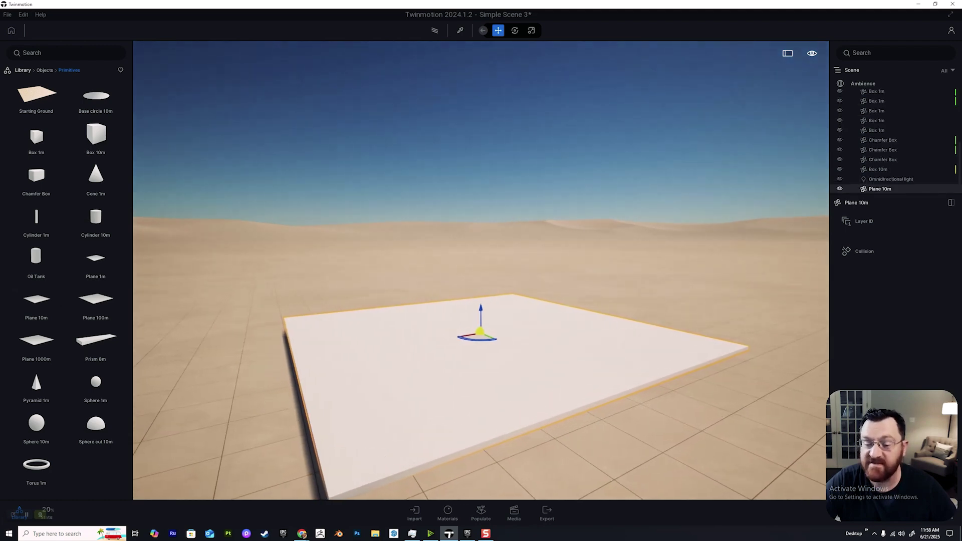
pyautogui.press('q')
pyautogui.press('a')
pyautogui.press('d')
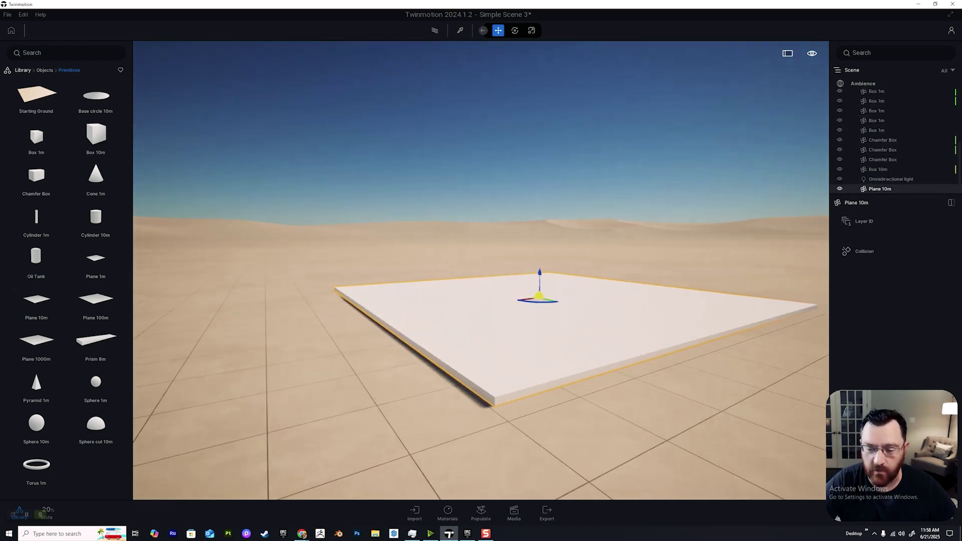
pyautogui.press('e')
pyautogui.press('q')
pyautogui.press('w')
pyautogui.press('s')
pyautogui.press('e')
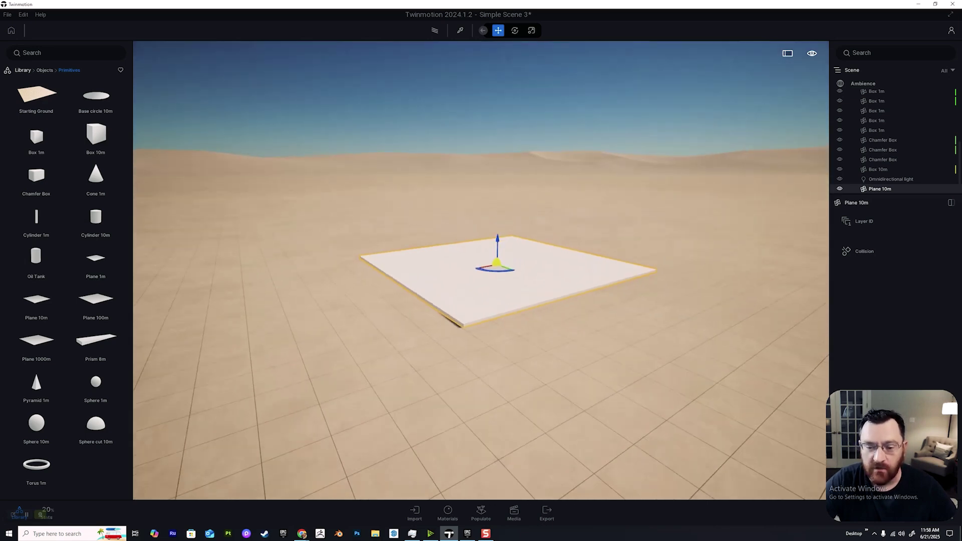
pyautogui.click(515, 30)
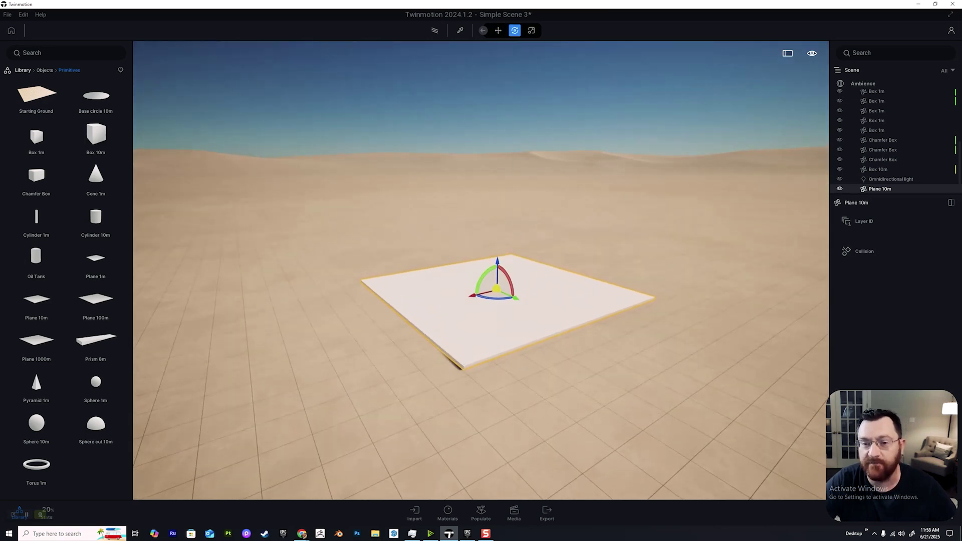
pyautogui.press('w')
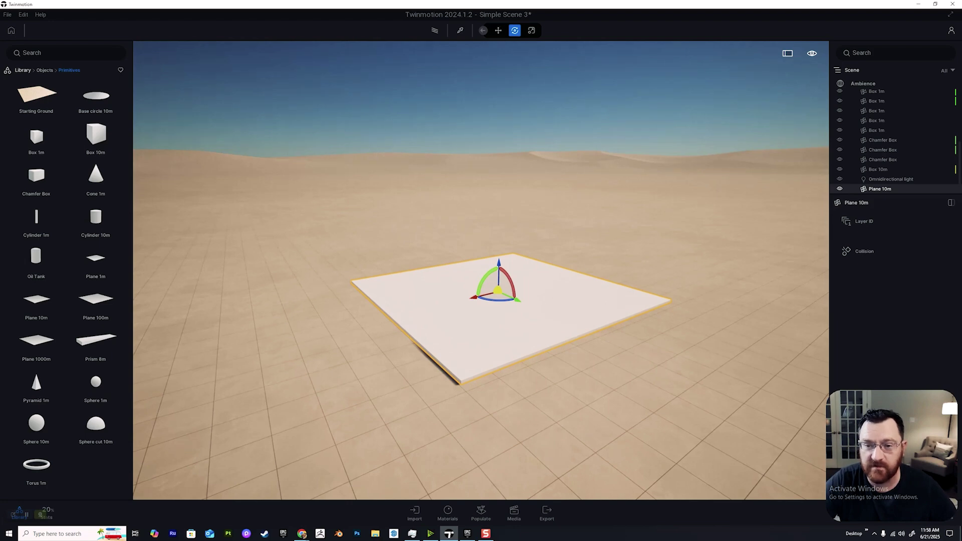
pyautogui.press('r')
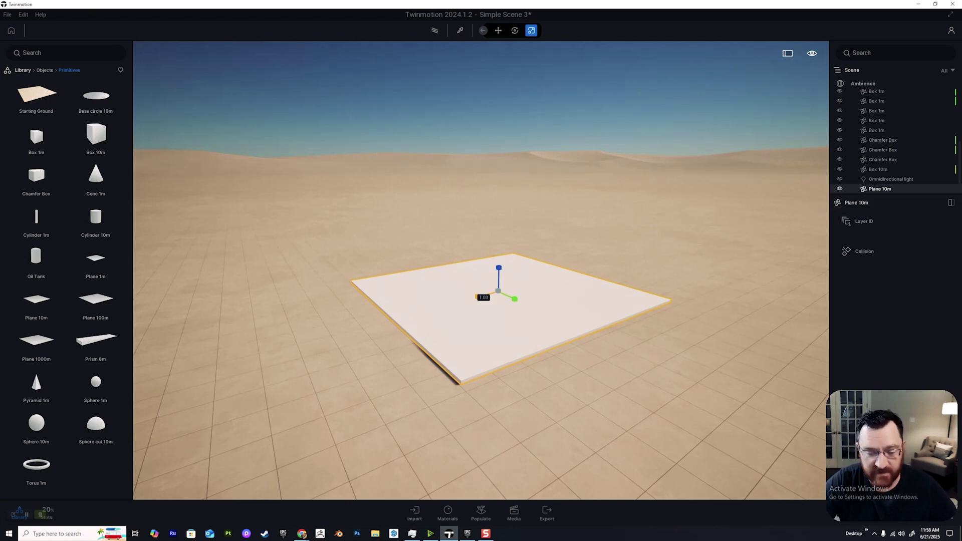
pyautogui.moveTo(477, 297); pyautogui.dragTo(438, 307)
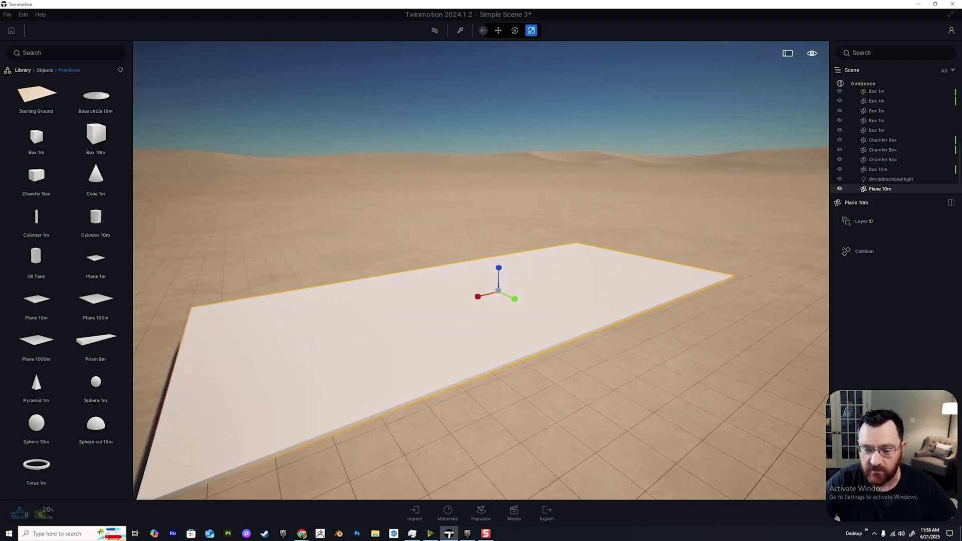
pyautogui.moveTo(513, 299); pyautogui.dragTo(525, 305)
# Step: Place a second Plane 10m beside the floor slab and rotate it 90° to stand upright as a wall
pyautogui.press('d')
pyautogui.press('s')
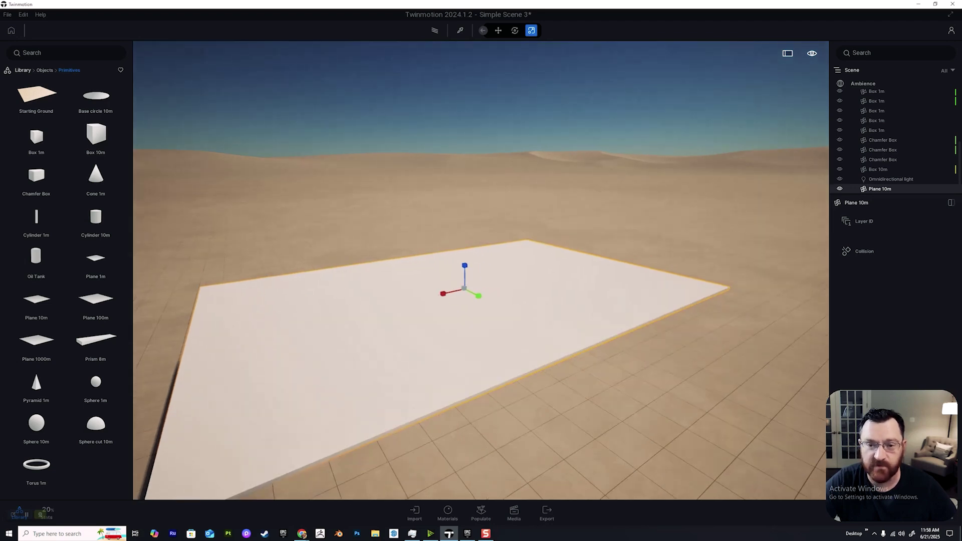
pyautogui.press('q')
pyautogui.press('d')
pyautogui.press('e')
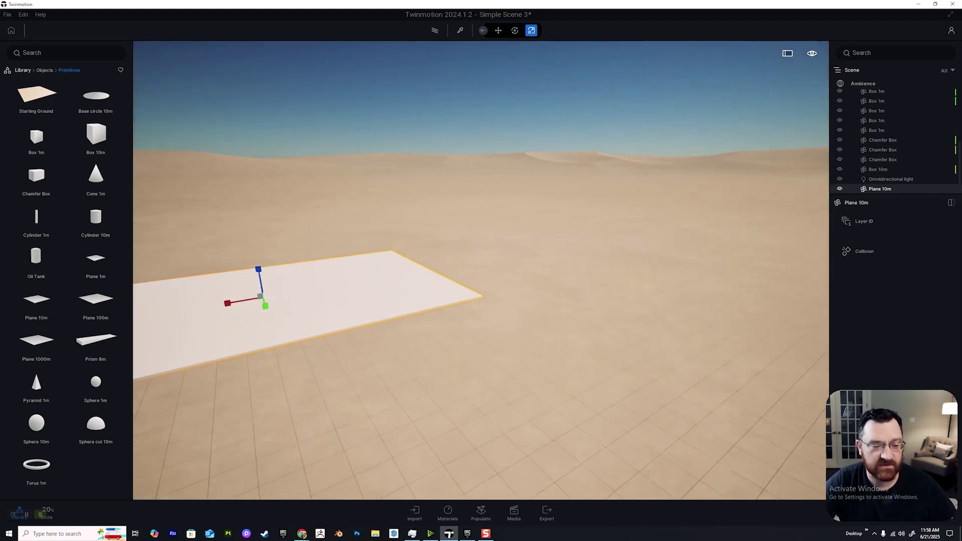
pyautogui.moveTo(36, 300); pyautogui.dragTo(516, 286)
pyautogui.press('q')
pyautogui.press('w')
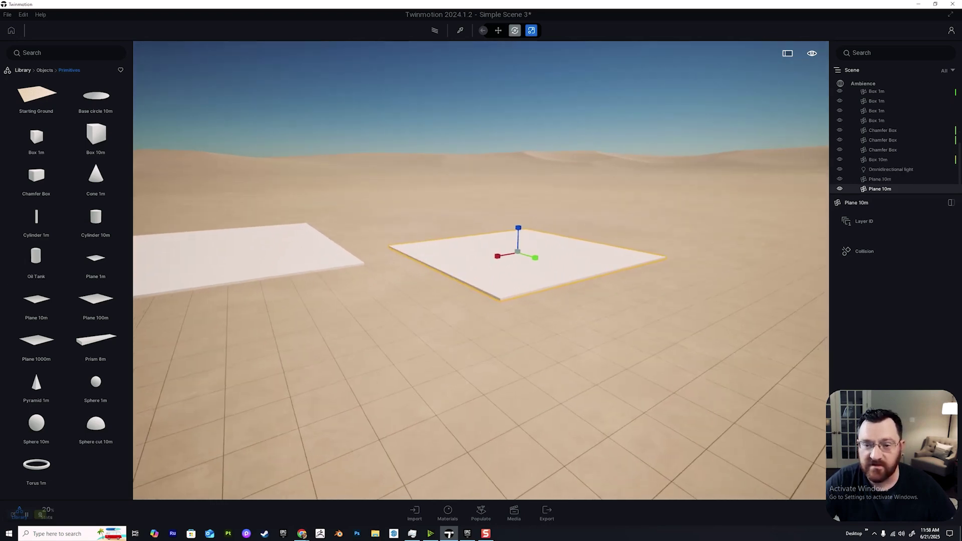
pyautogui.press('r')
pyautogui.moveTo(508, 237)
pyautogui.mouseDown()
pyautogui.moveTo(527, 223)
pyautogui.moveTo(496, 222)
pyautogui.mouseUp()
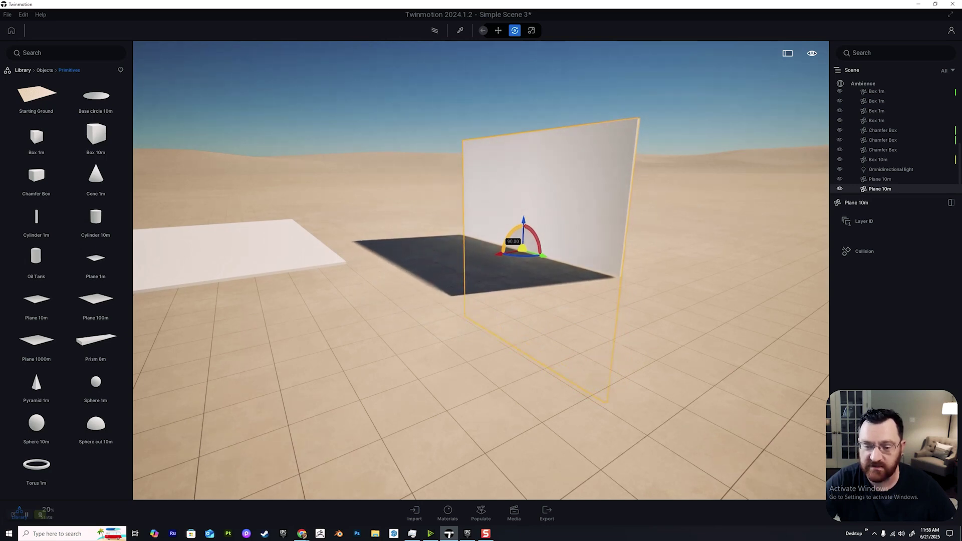
# Step: Raise the upright wall plane so its lower edge sits at ground level, and move it toward the floor slab
pyautogui.moveTo(501, 231); pyautogui.dragTo(501, 303, button='middle')
pyautogui.scroll(-1, 500, 303)
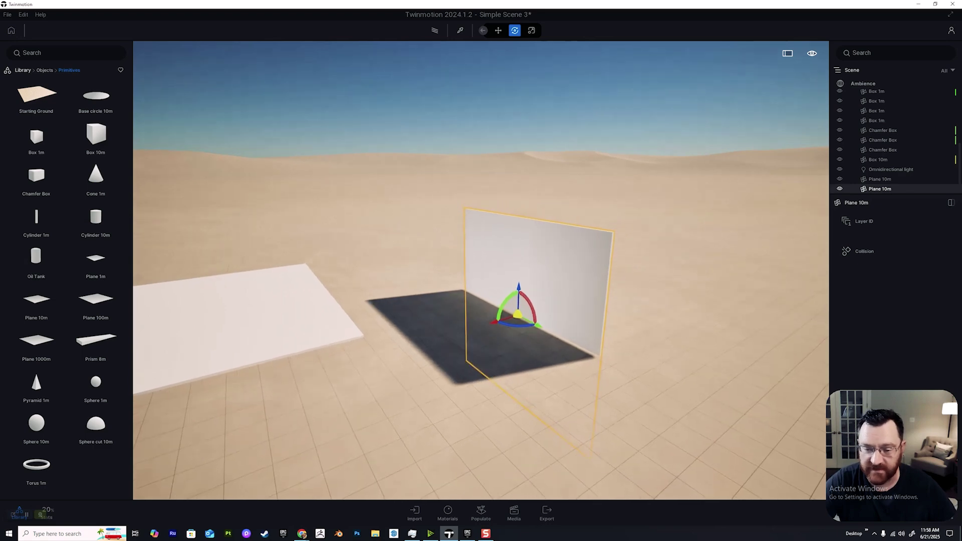
pyautogui.moveTo(520, 285); pyautogui.dragTo(522, 187)
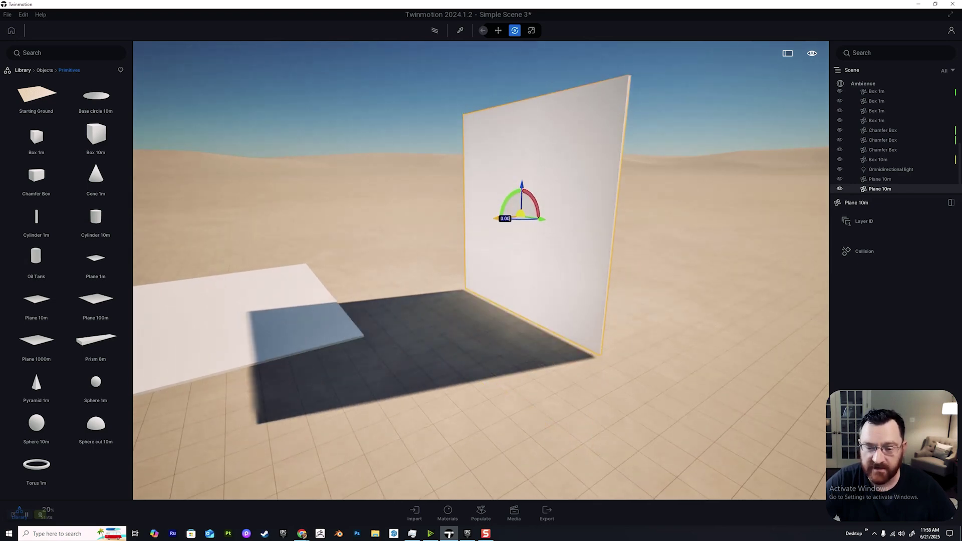
pyautogui.moveTo(505, 219); pyautogui.dragTo(471, 233)
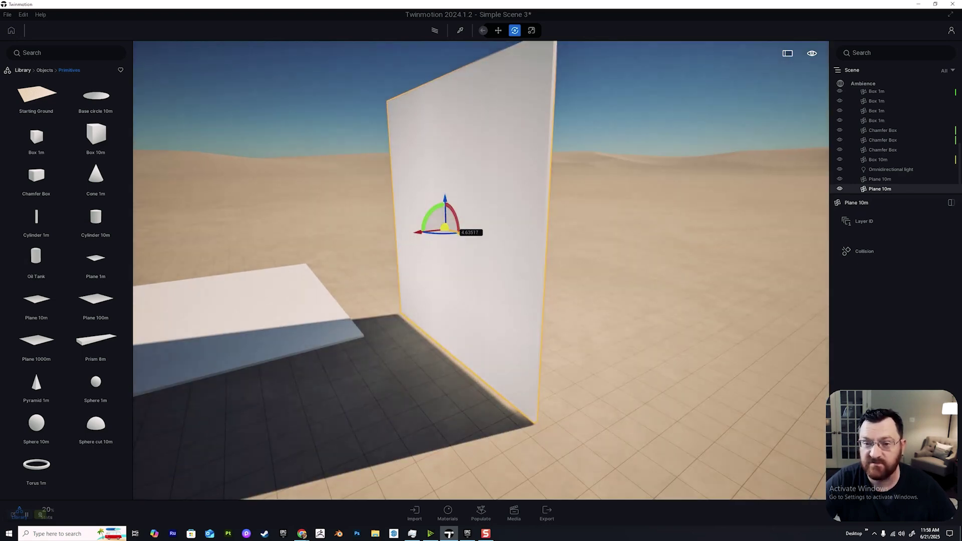
pyautogui.scroll(-2, 460, 232)
pyautogui.moveTo(460, 232); pyautogui.dragTo(526, 346, button='middle')
pyautogui.scroll(-3, 546, 271)
pyautogui.moveTo(547, 266); pyautogui.dragTo(574, 265, button='middle')
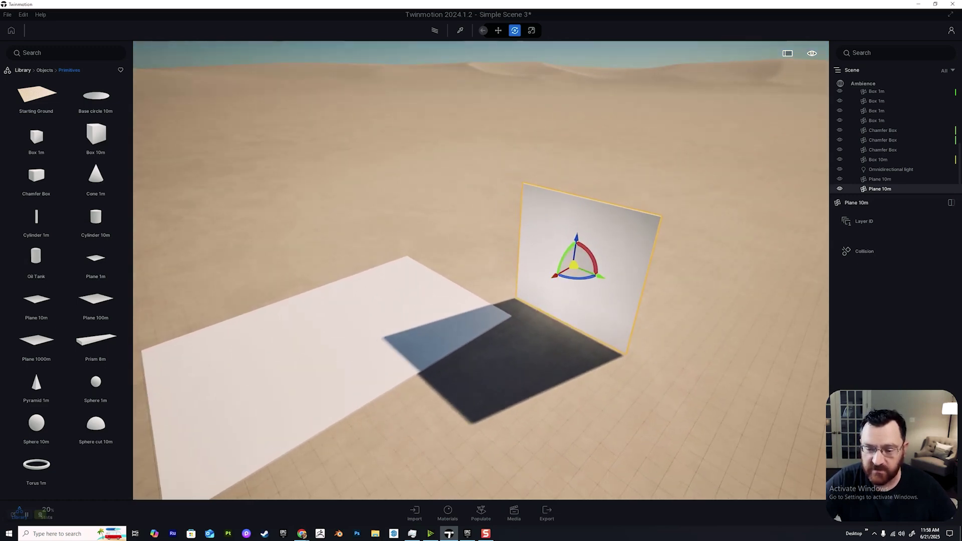
# Step: Move the upright wall plane onto the end of the floor slab, set slightly inside its edge
pyautogui.moveTo(574, 266); pyautogui.dragTo(497, 238)
pyautogui.scroll(2, 466, 236)
pyautogui.press('Tab')
pyautogui.scroll(3, 467, 236)
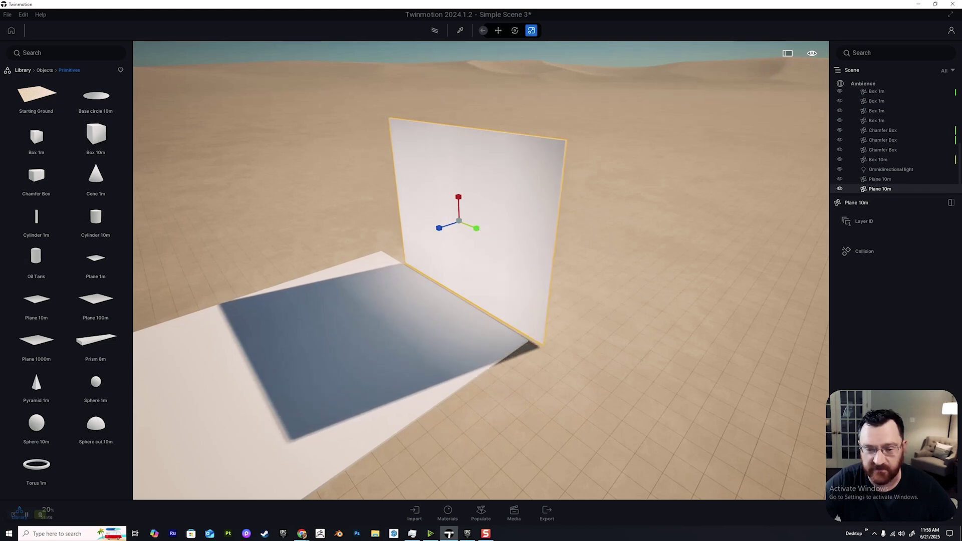
pyautogui.press('space')
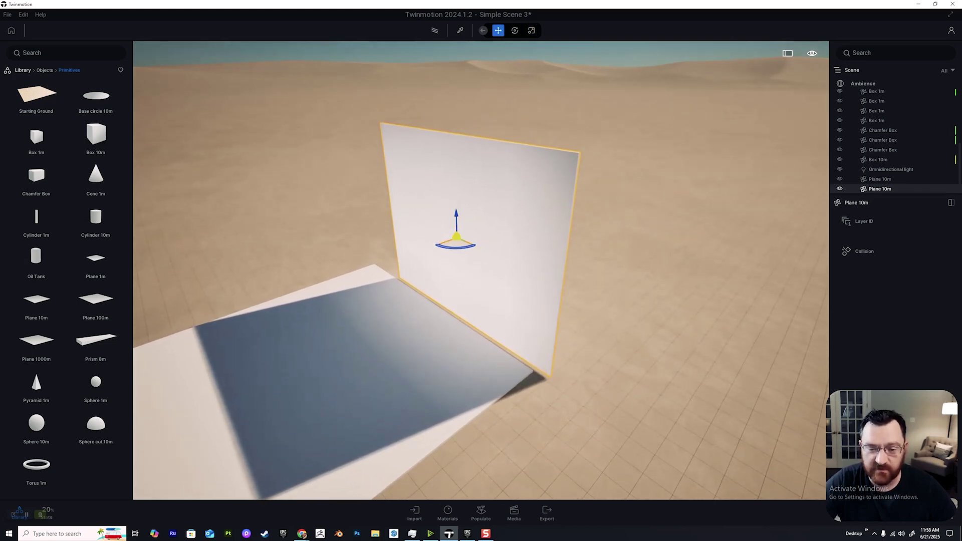
pyautogui.keyDown('shift'); pyautogui.moveTo(481, 270); pyautogui.dragTo(468, 271, button='middle'); pyautogui.keyUp('shift')
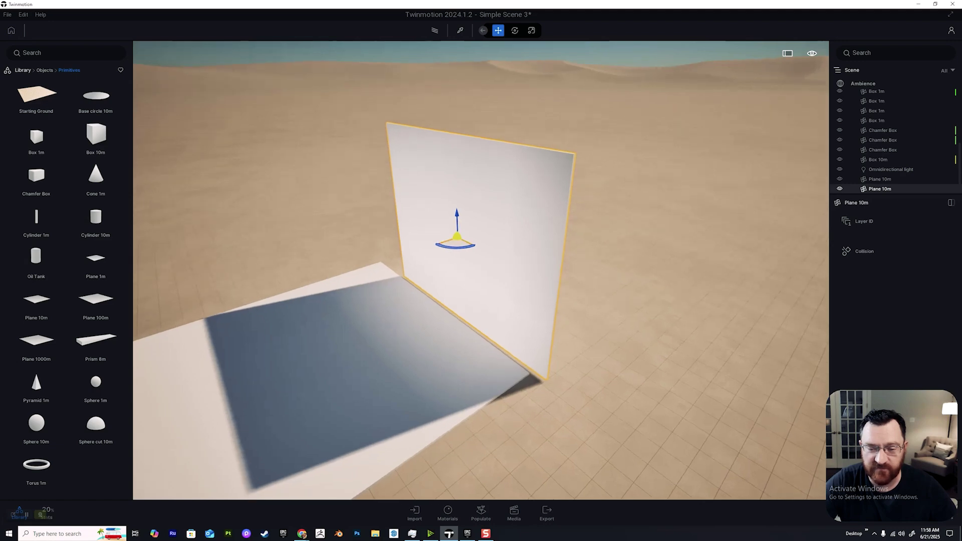
pyautogui.moveTo(469, 243); pyautogui.dragTo(436, 229)
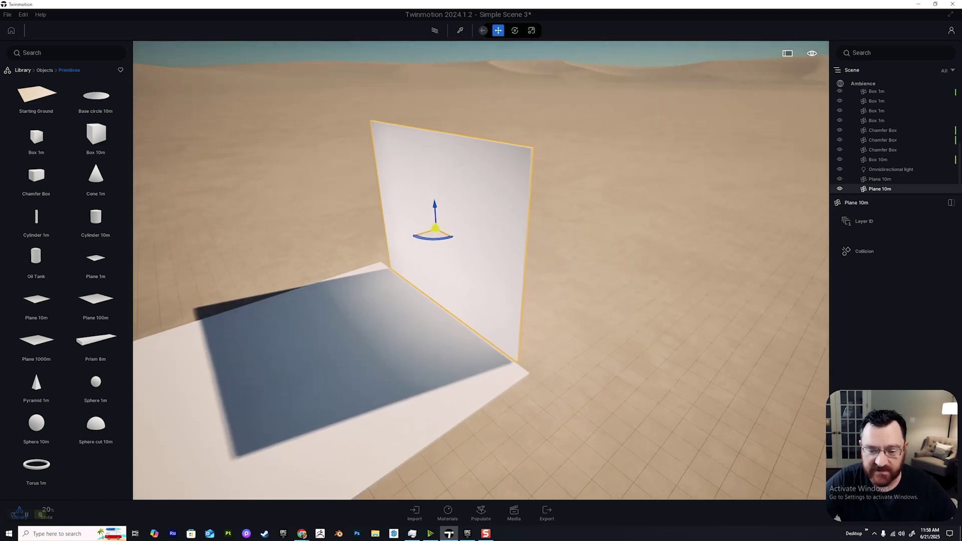
# Step: Examine the floor slab and upright wall from several angles
pyautogui.moveTo(481, 270); pyautogui.dragTo(572, 206, button='right')
pyautogui.press('s')
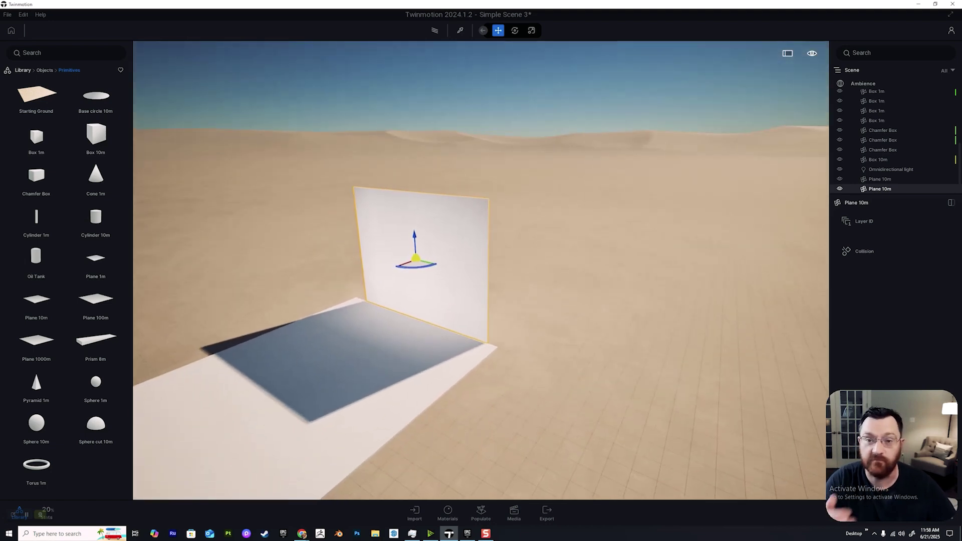
pyautogui.press('w')
pyautogui.press('a')
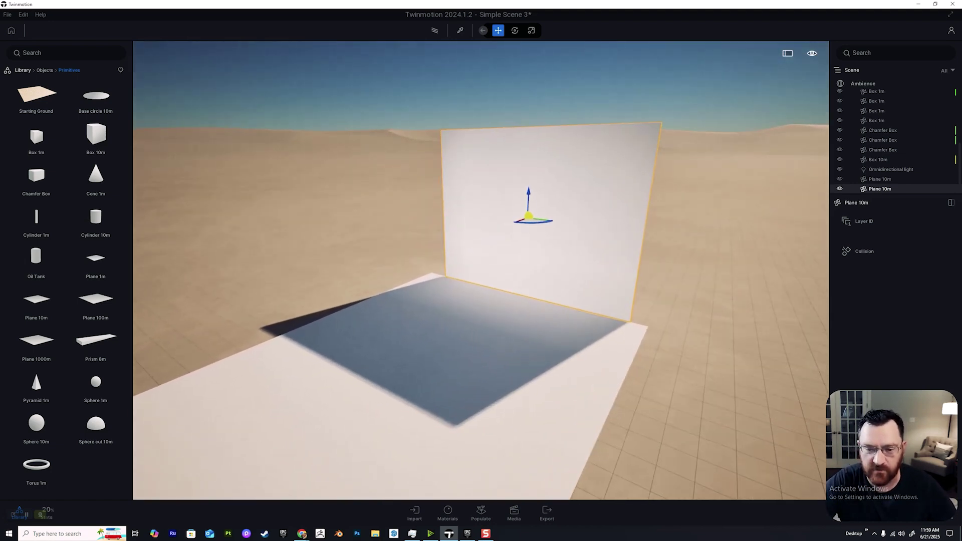
pyautogui.moveTo(481, 270); pyautogui.dragTo(451, 231, button='right')
pyautogui.press('d')
pyautogui.moveTo(481, 271); pyautogui.dragTo(463, 266, button='right')
pyautogui.press('s')
pyautogui.press('q')
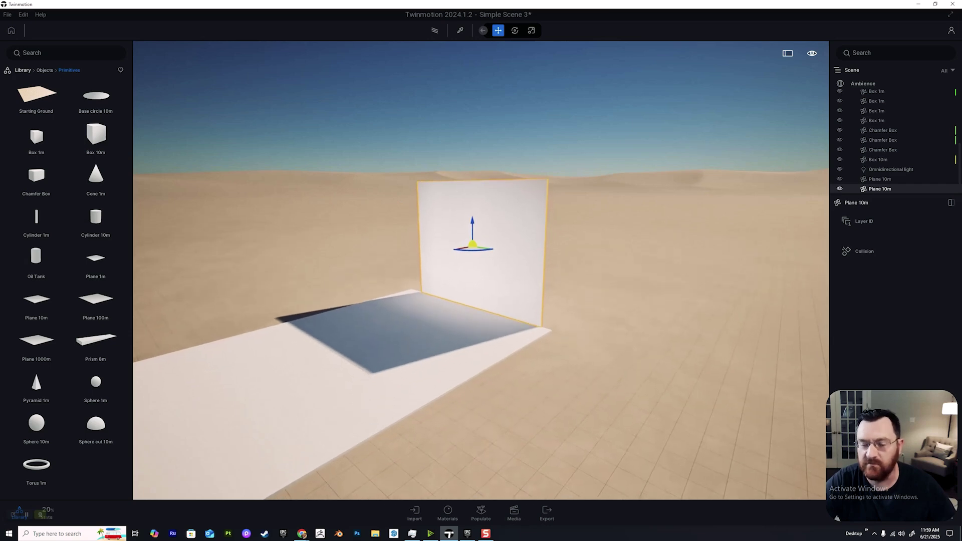
pyautogui.press('d')
pyautogui.moveTo(482, 270); pyautogui.dragTo(531, 346, button='right')
pyautogui.press('w')
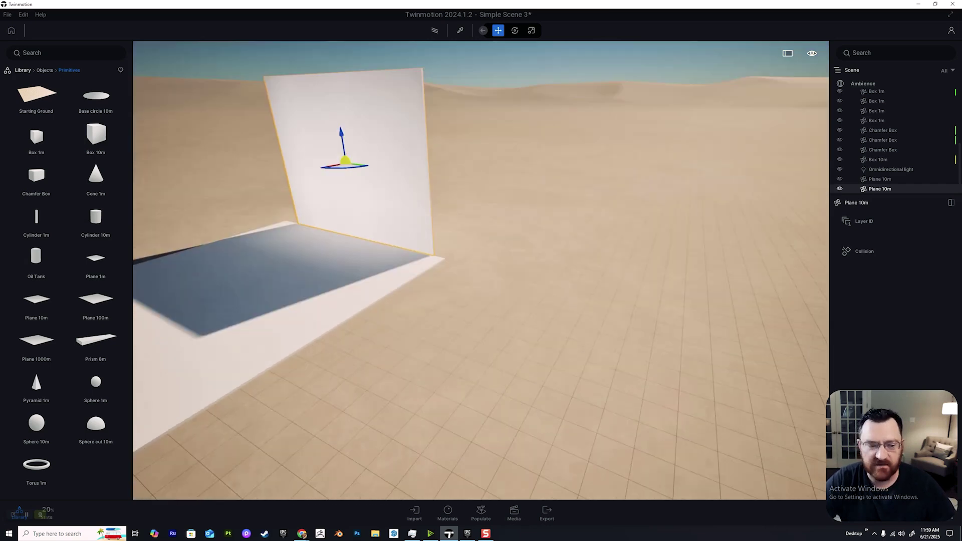
pyautogui.press('a')
pyautogui.press('a')
pyautogui.press('s')
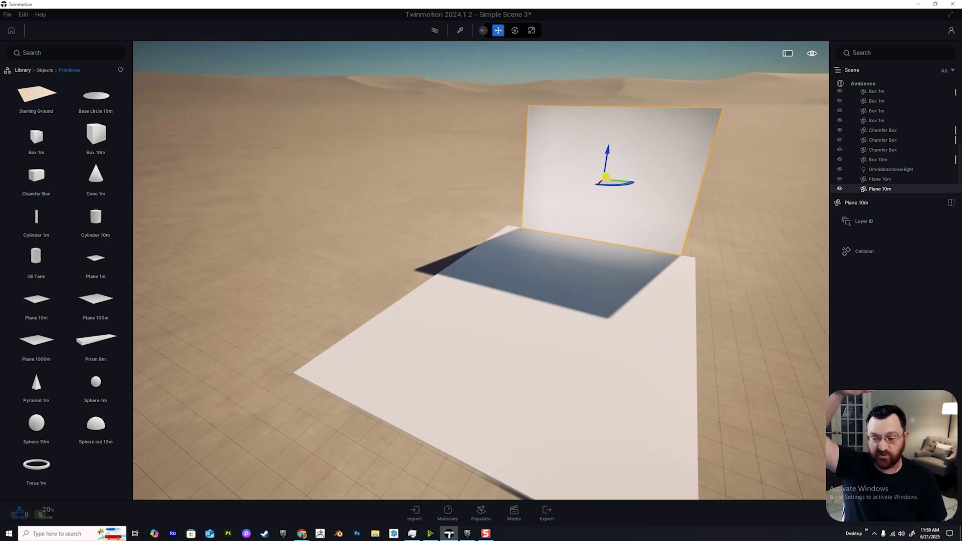
pyautogui.press('d')
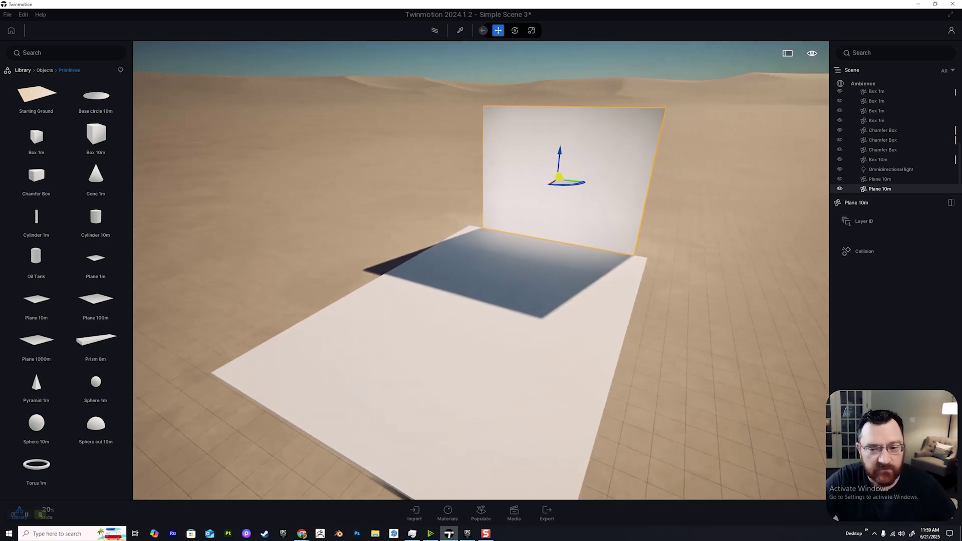
# Step: Inspect the front of the existing primitive building, including its recessed doorway, overhang and wall thickness
pyautogui.moveTo(482, 270); pyautogui.dragTo(436, 216, button='right')
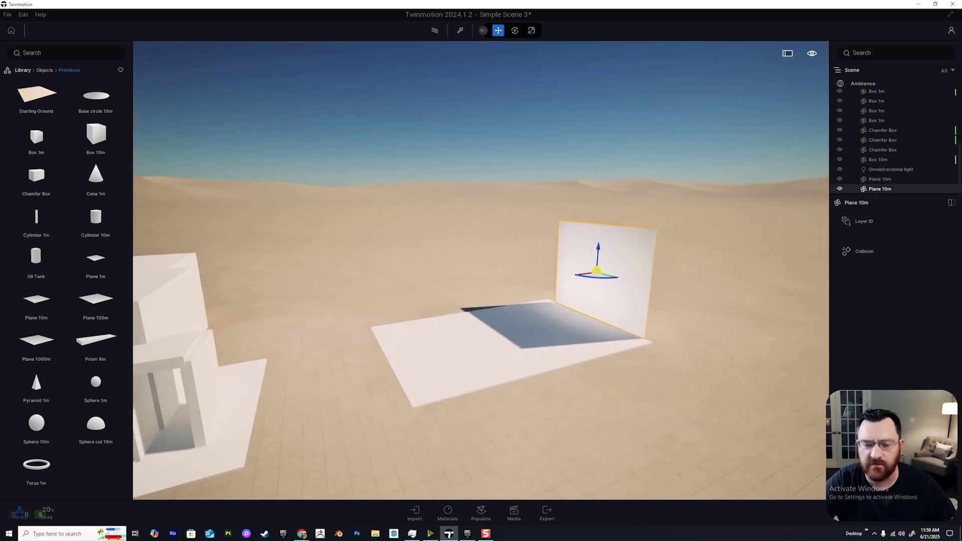
pyautogui.press('w')
pyautogui.moveTo(481, 271); pyautogui.dragTo(481, 226, button='right')
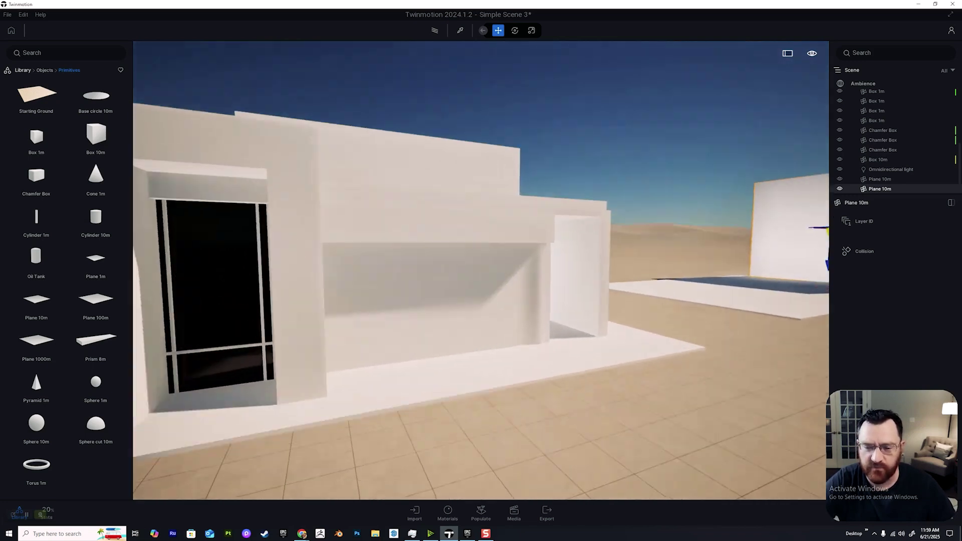
pyautogui.press('s')
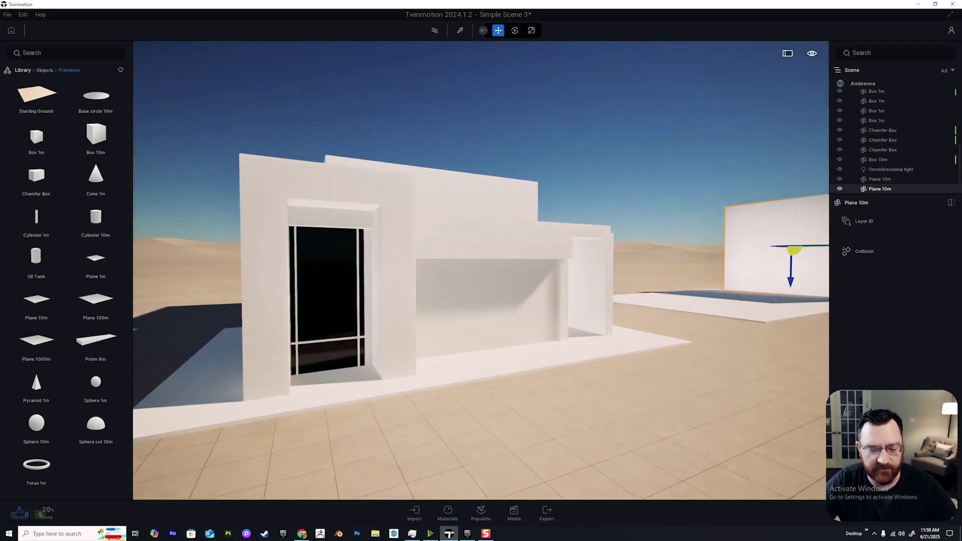
pyautogui.press('a')
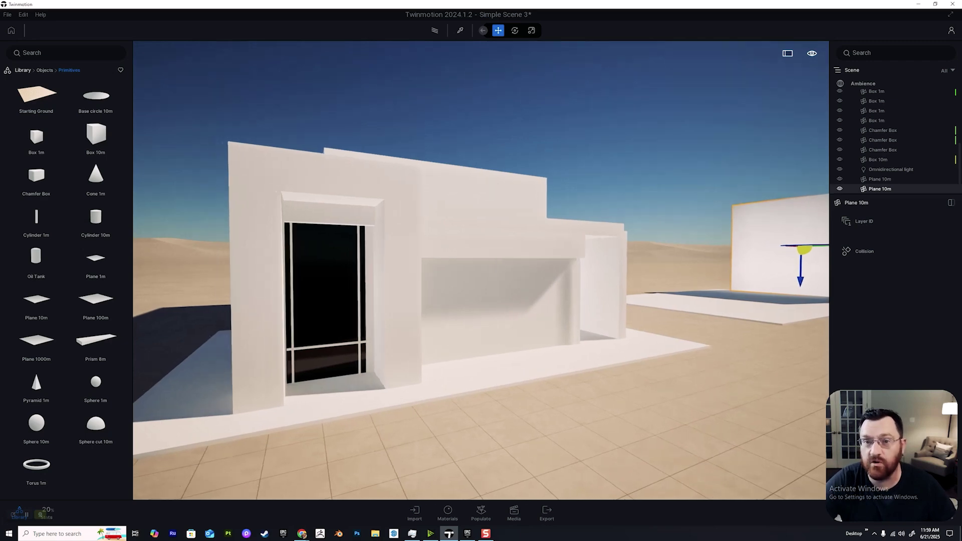
pyautogui.press('e')
pyautogui.press('e')
pyautogui.moveTo(476, 157); pyautogui.dragTo(542, 208, button='right')
pyautogui.press('e')
pyautogui.press('d')
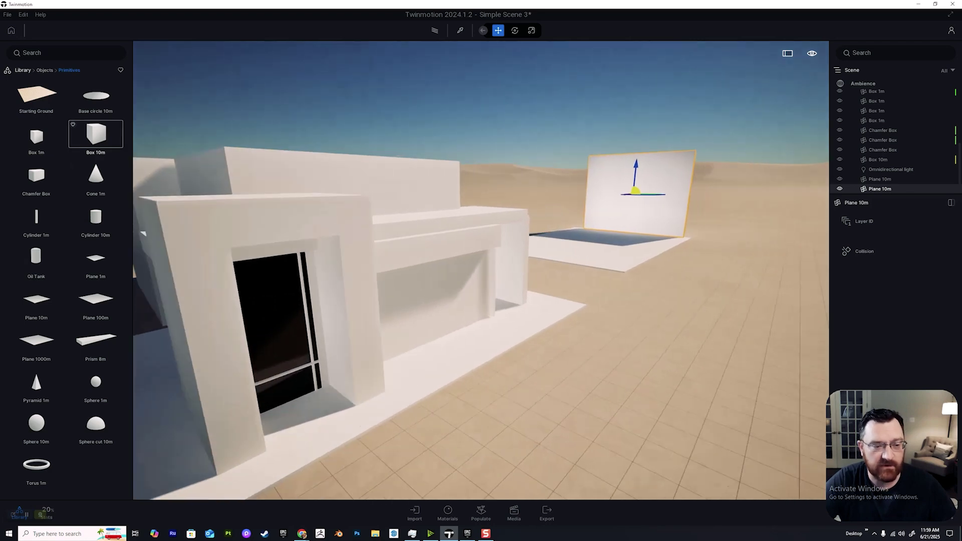
# Step: Place a Box 10m primitive on the open sand beside the existing building
pyautogui.moveTo(95, 135); pyautogui.dragTo(708, 302)
pyautogui.moveTo(708, 302); pyautogui.dragTo(742, 307, button='right')
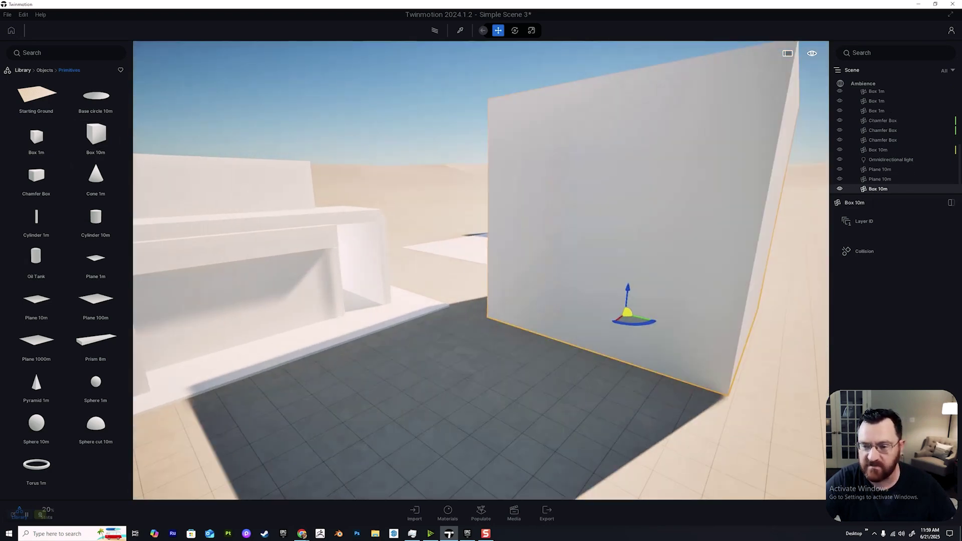
pyautogui.press('d')
pyautogui.press('e')
pyautogui.press('s')
# Step: Scale the new box down to a narrow footprint and stretch it vertically into a tall, thin post
pyautogui.click(531, 31)
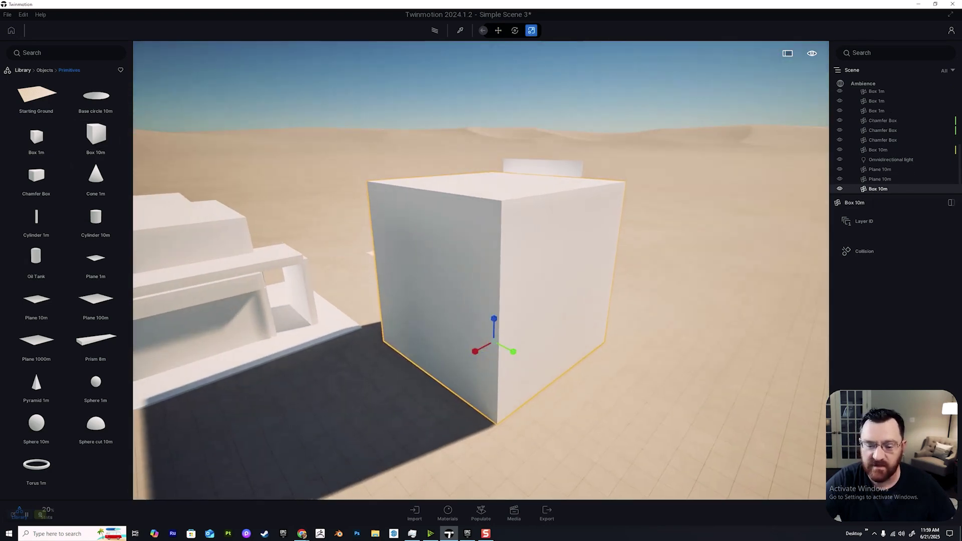
pyautogui.press('w')
pyautogui.press('q')
pyautogui.moveTo(515, 364); pyautogui.dragTo(475, 346)
pyautogui.press('w')
pyautogui.press('a')
pyautogui.press('q')
pyautogui.press('e')
pyautogui.press('w')
pyautogui.press('d')
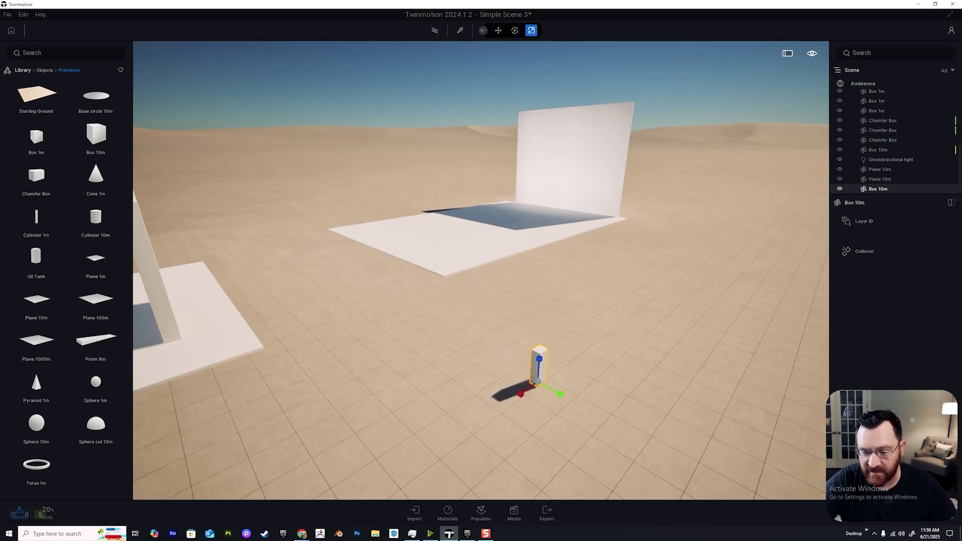
pyautogui.moveTo(539, 358); pyautogui.dragTo(538, 359)
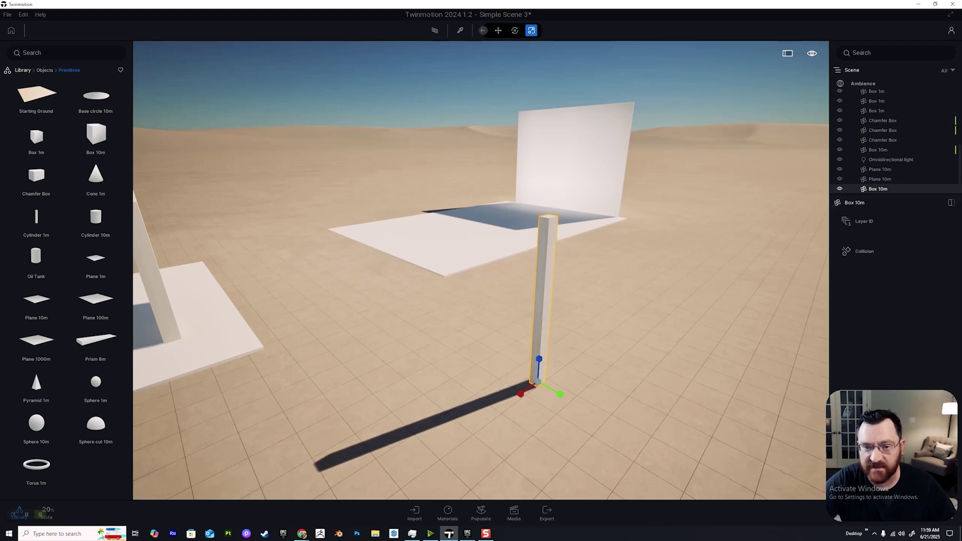
# Step: Duplicate the post sideways as 10 instances spaced 1.4 ft apart to form a slatted wall
pyautogui.click(498, 31)
pyautogui.press('e')
pyautogui.press('w')
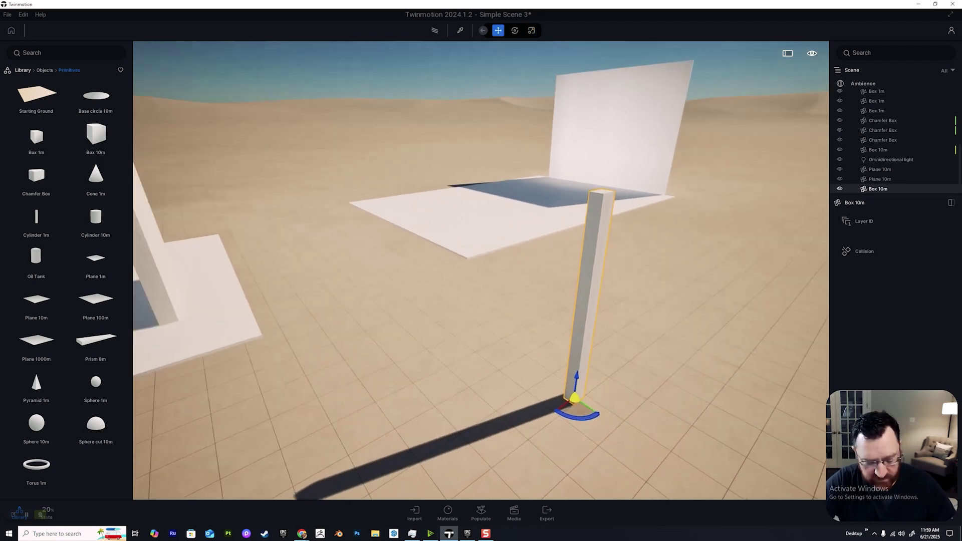
pyautogui.press('s')
pyautogui.press('d')
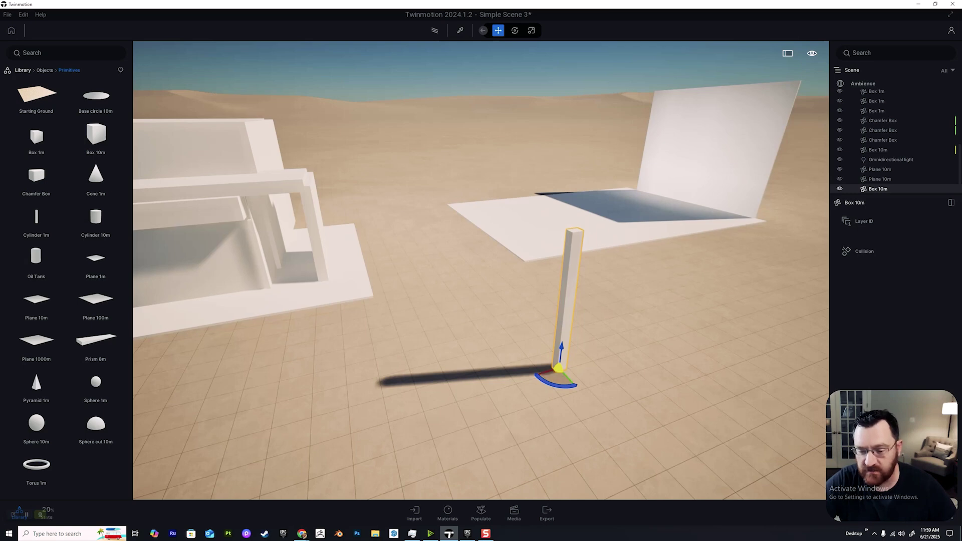
pyautogui.keyDown('shift'); pyautogui.click(559, 369); pyautogui.keyUp('shift')
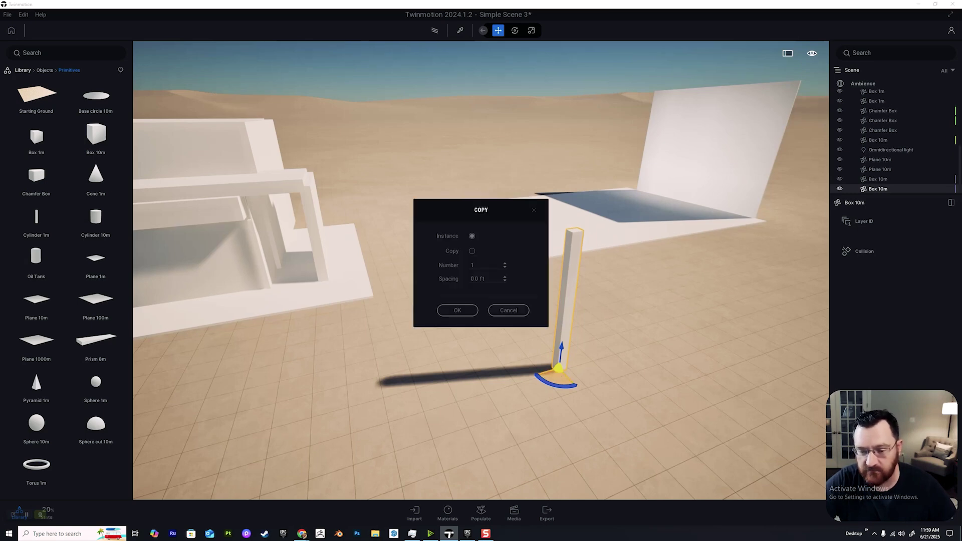
pyautogui.click(509, 311)
pyautogui.keyDown('shift'); pyautogui.moveTo(547, 373); pyautogui.dragTo(536, 376); pyautogui.keyUp('shift')
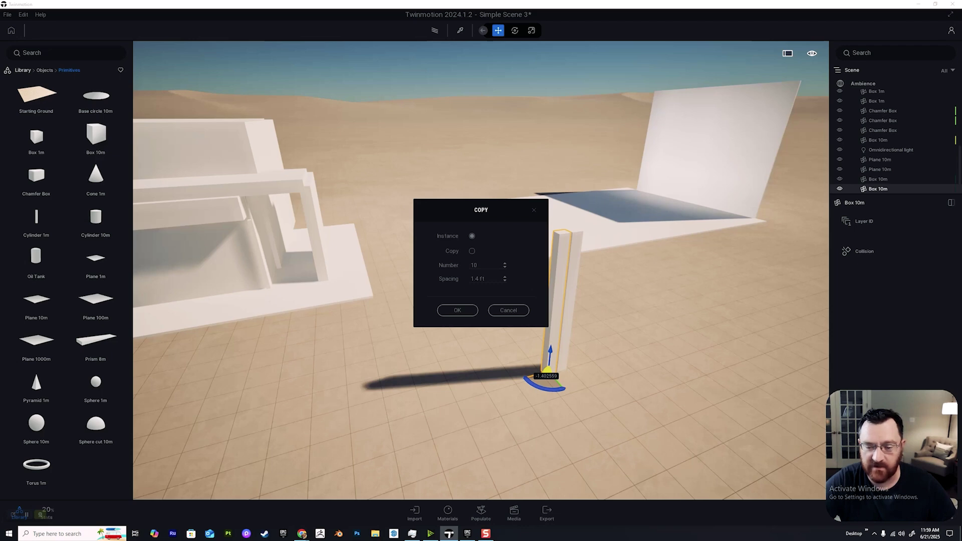
pyautogui.click(457, 311)
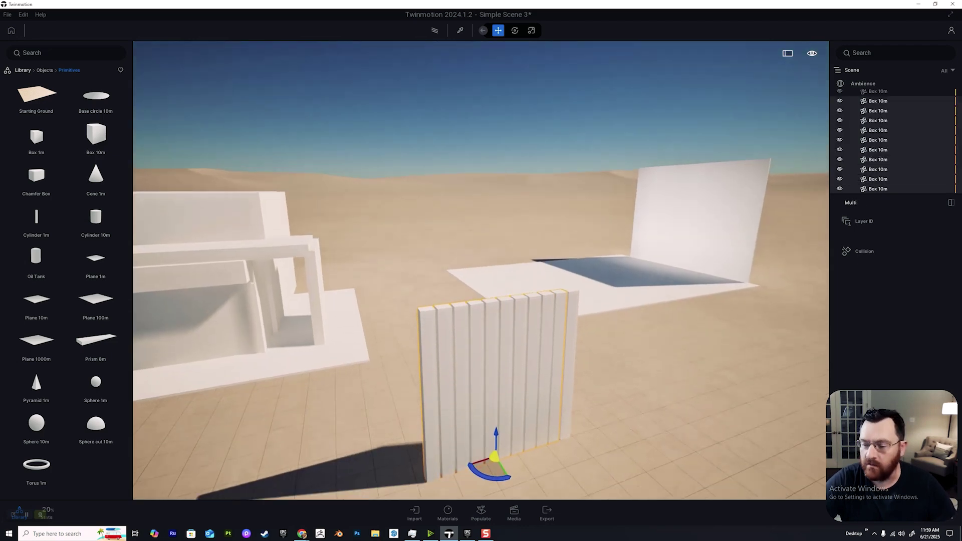
# Step: Examine the slatted row and the front doorway of the existing building
pyautogui.press('q')
pyautogui.moveTo(481, 271); pyautogui.dragTo(441, 268, button='right')
pyautogui.press('w')
pyautogui.press('d')
pyautogui.press('e')
pyautogui.press('a')
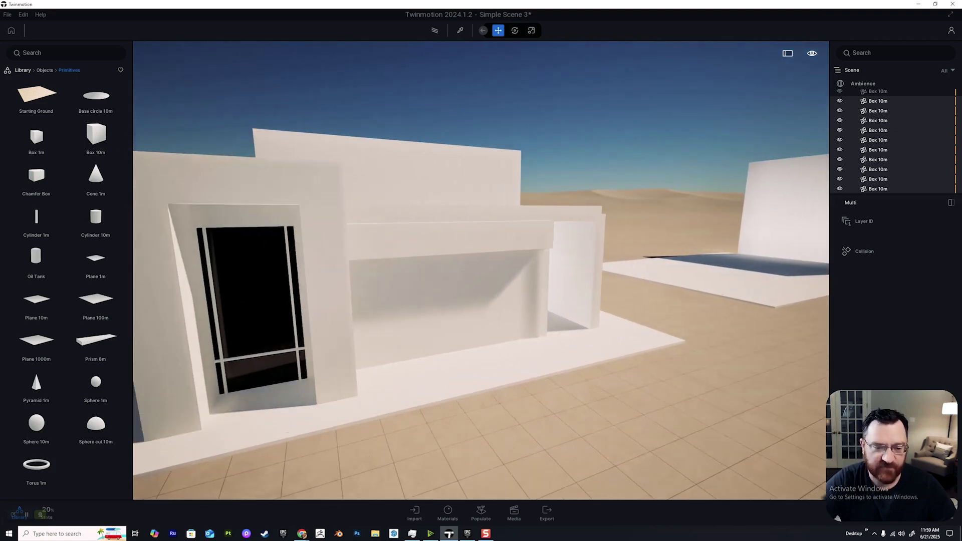
pyautogui.moveTo(481, 271); pyautogui.dragTo(546, 298, button='right')
pyautogui.press('s')
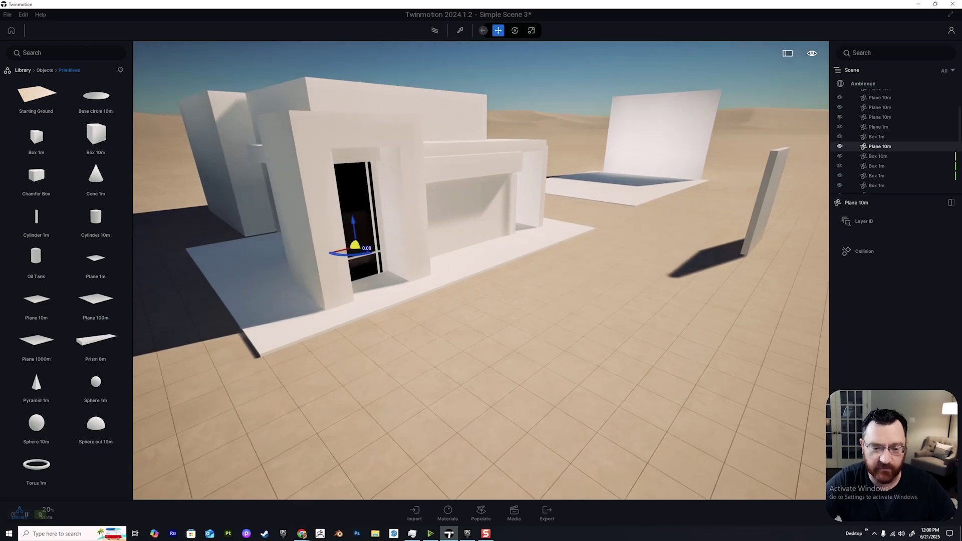
# Step: Pull the glass plane out of the building's doorway to inspect it, and undo the move
pyautogui.moveTo(355, 246); pyautogui.dragTo(616, 311)
pyautogui.keyDown('shift'); pyautogui.moveTo(405, 235); pyautogui.dragTo(346, 218, button='middle'); pyautogui.keyUp('shift')
pyautogui.moveTo(404, 235); pyautogui.dragTo(627, 241, button='right')
pyautogui.press('a')
pyautogui.press('s')
pyautogui.keyDown('shift'); pyautogui.moveTo(259, 280); pyautogui.dragTo(244, 266, button='middle'); pyautogui.keyUp('shift')
pyautogui.moveTo(245, 265); pyautogui.dragTo(200, 265, button='right')
pyautogui.hotkey('ctrl', 'z')
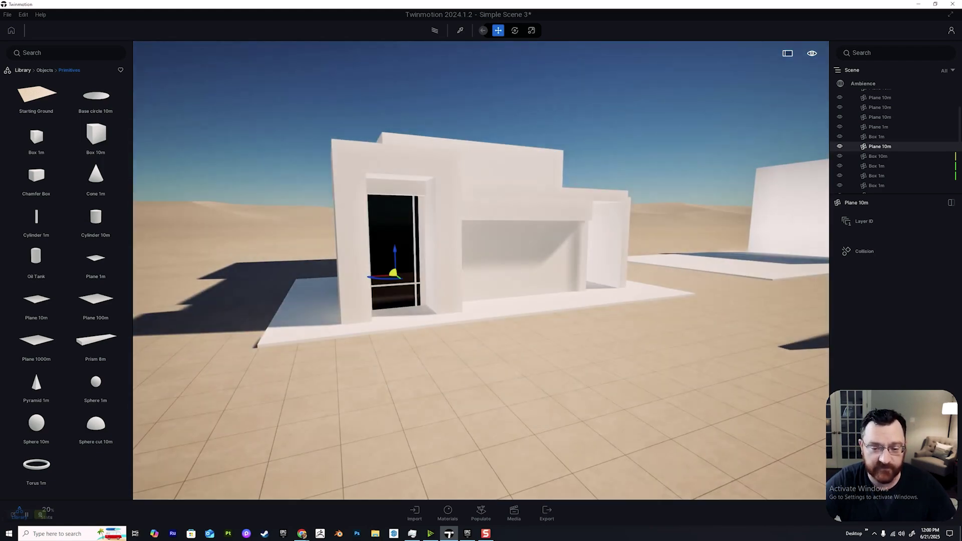
# Step: Select a vertical Chamfer Box mullion in the doorway glazing and examine it up close
pyautogui.scroll(8, 393, 250)
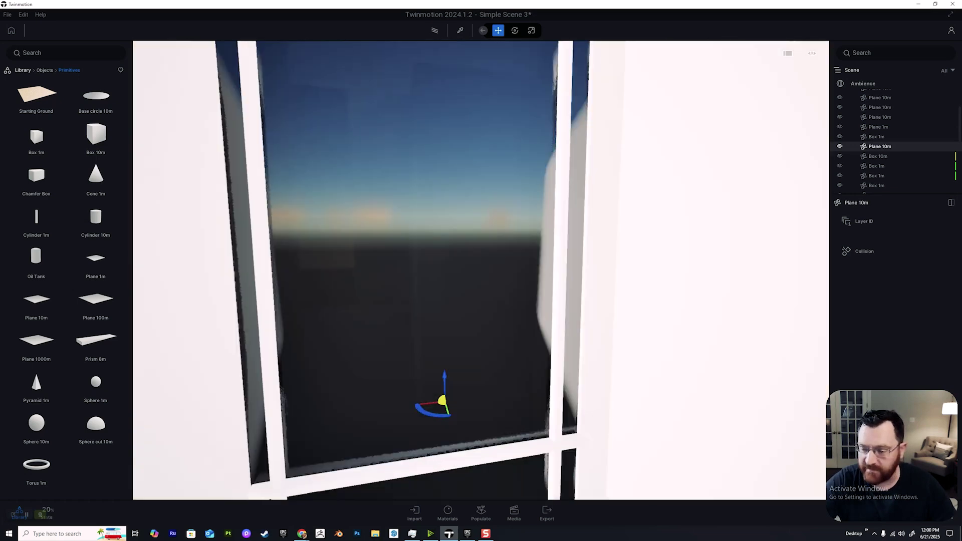
pyautogui.moveTo(401, 321); pyautogui.dragTo(399, 234, button='middle')
pyautogui.click(562, 261)
pyautogui.scroll(3, 563, 260)
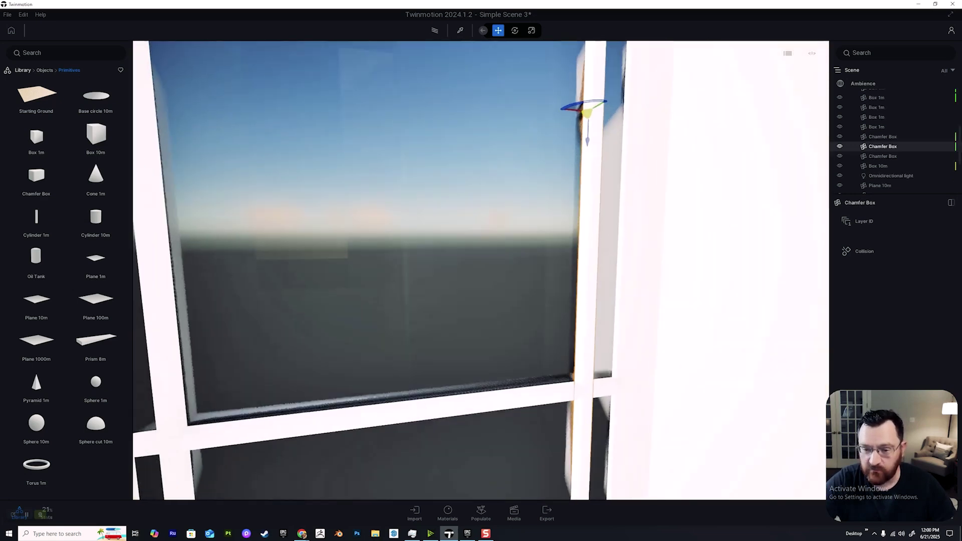
pyautogui.press('s')
pyautogui.press('s')
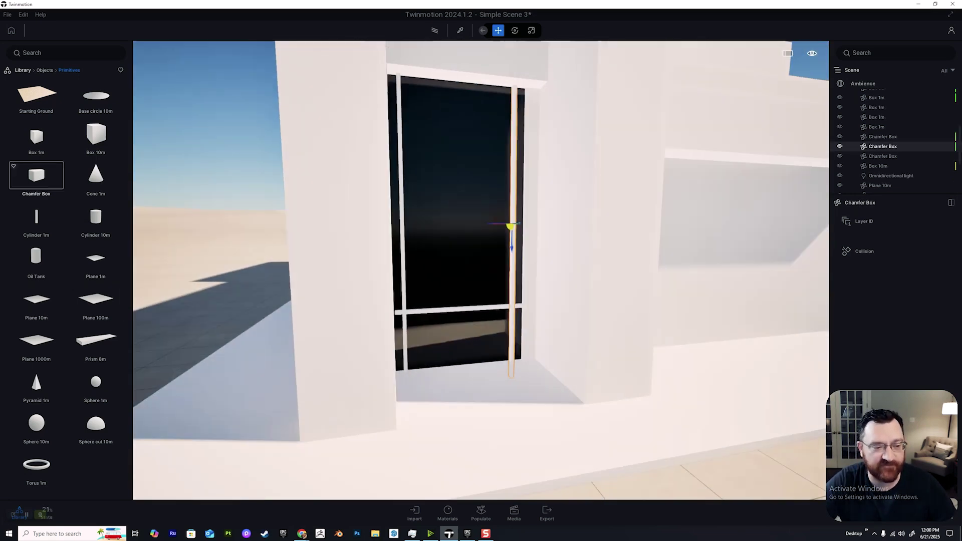
# Step: Place a Chamfer Box primitive on the ground in front of the doorway and compare it with the door mullions
pyautogui.press('s')
pyautogui.moveTo(36, 176); pyautogui.dragTo(512, 411)
pyautogui.press('w')
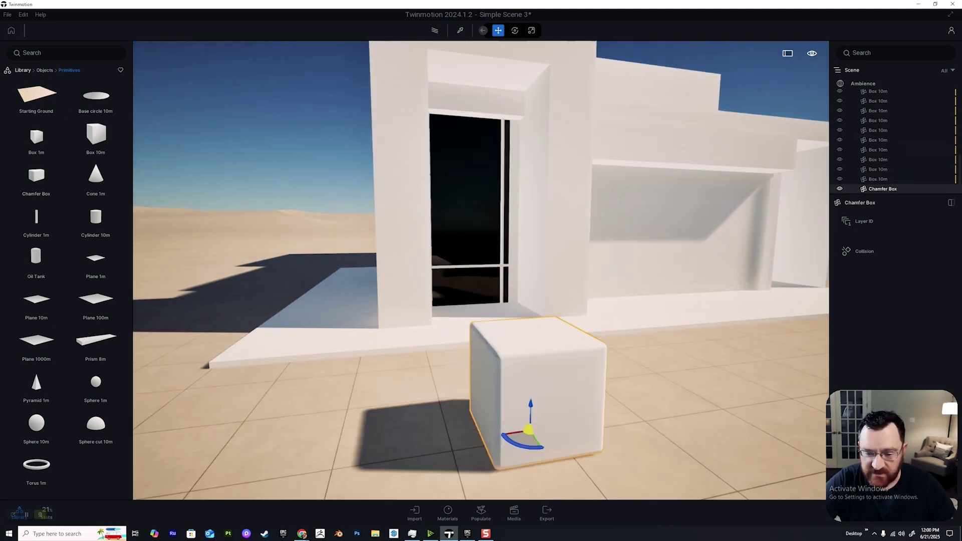
pyautogui.scroll(5, 481, 271)
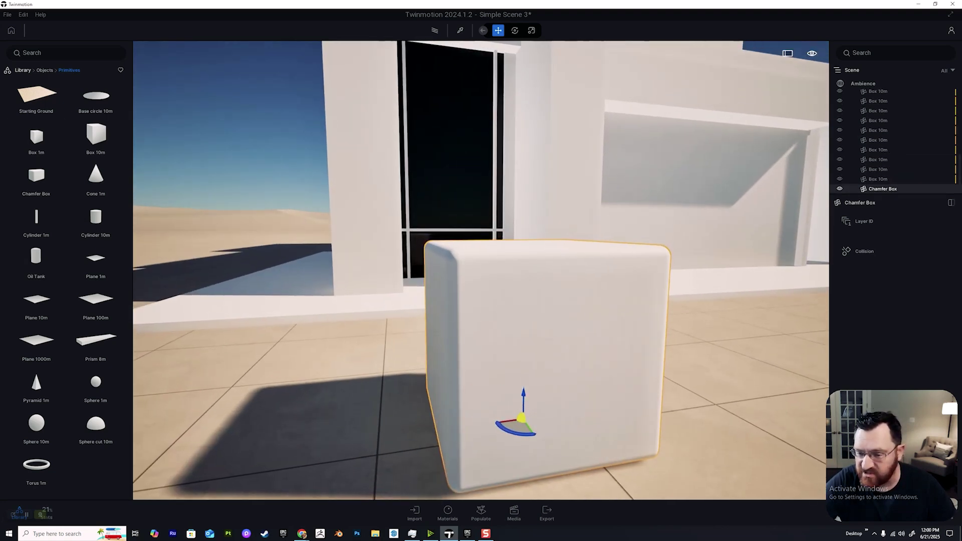
pyautogui.press('s')
pyautogui.press('s')
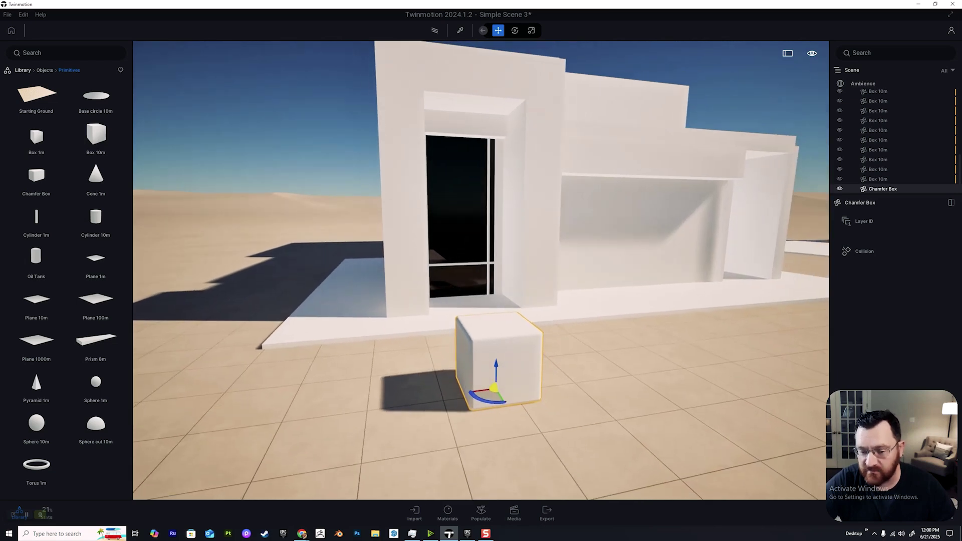
pyautogui.scroll(3, 481, 271)
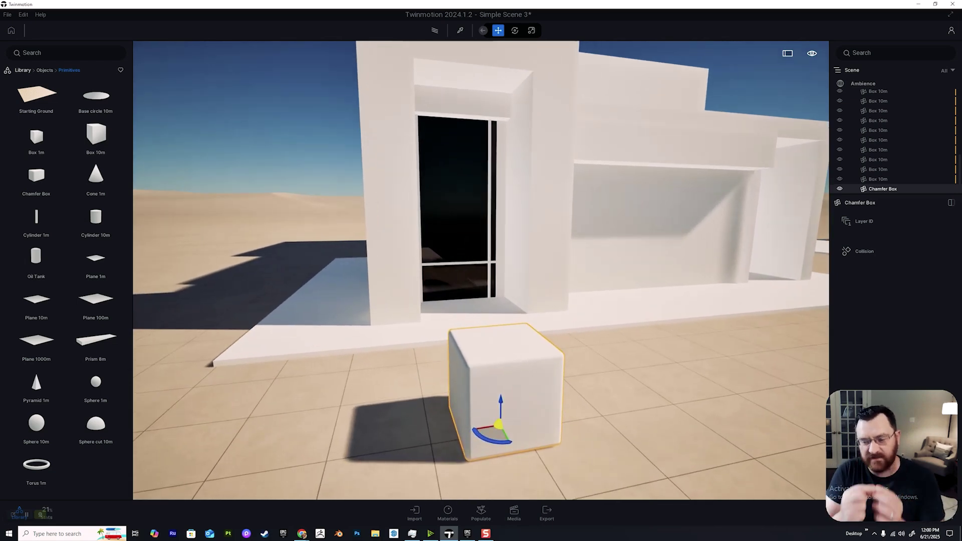
pyautogui.scroll(5, 481, 271)
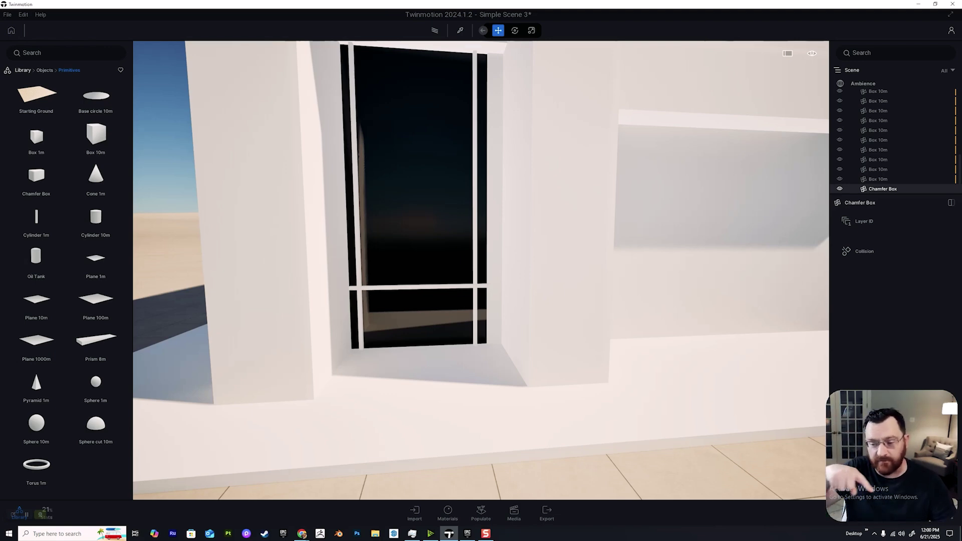
# Step: Back away from the doorway and examine the whole primitive building with the Chamfer Box beside it
pyautogui.press('s')
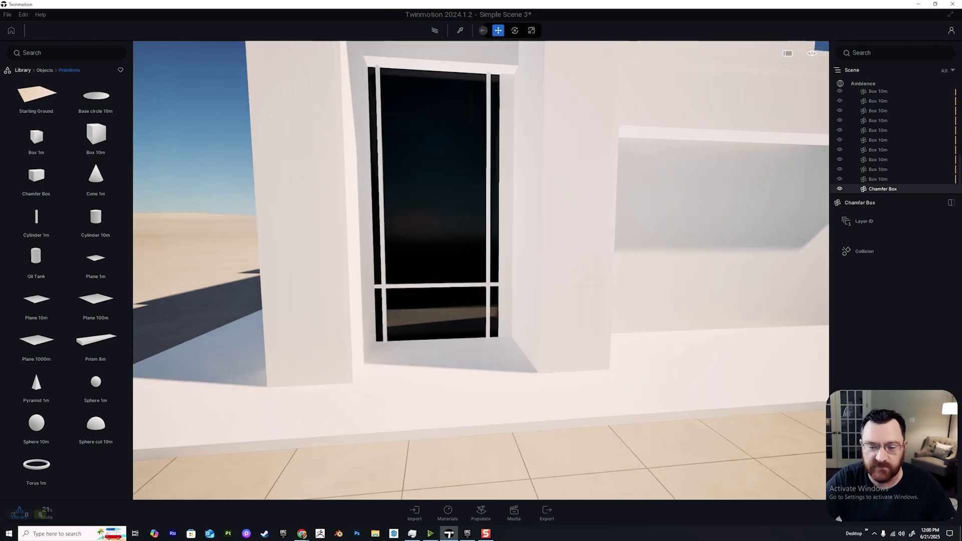
pyautogui.press('a')
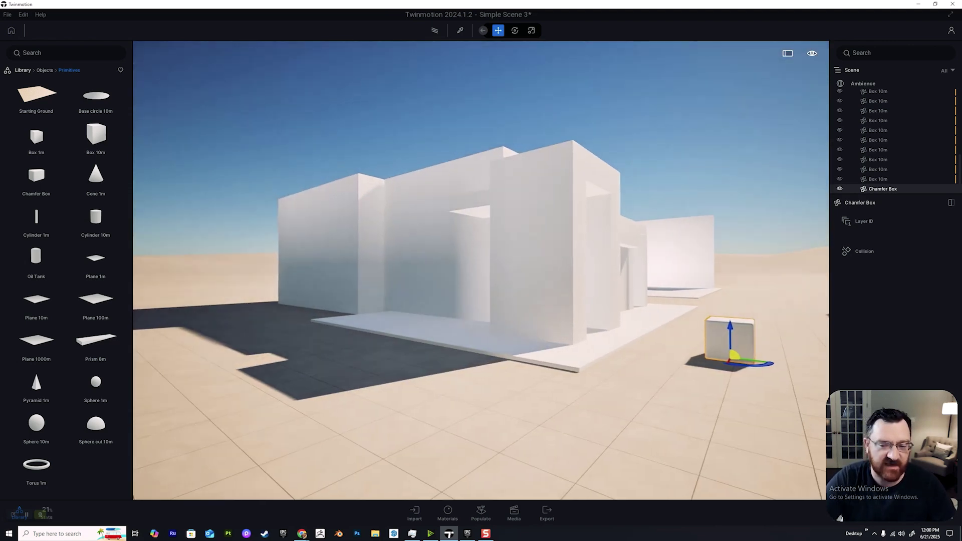
pyautogui.press('d')
pyautogui.press('s')
pyautogui.press('a')
pyautogui.press('s')
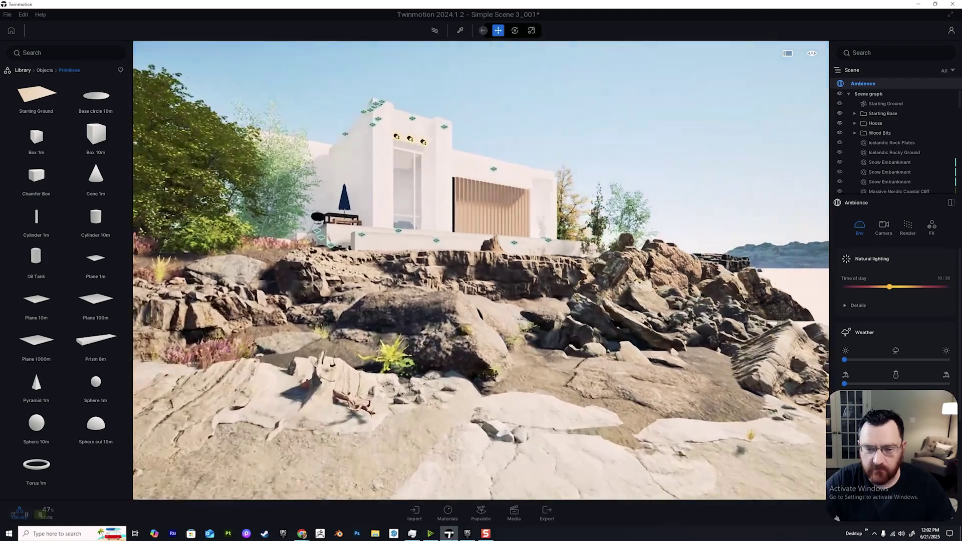
# Step: Examine the furnished house on its rocky shore in the finished scene, from close up and farther back
pyautogui.press('w')
pyautogui.press('e')
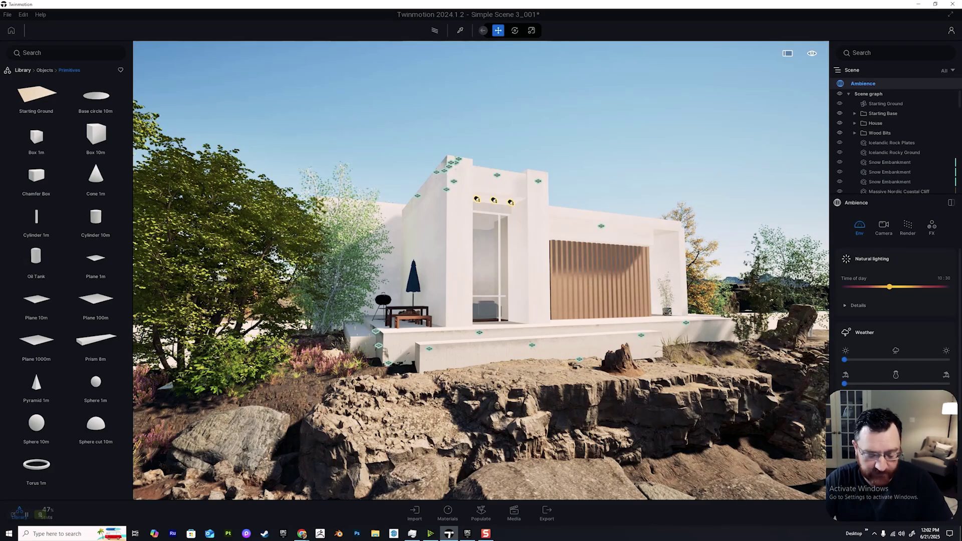
pyautogui.press('s')
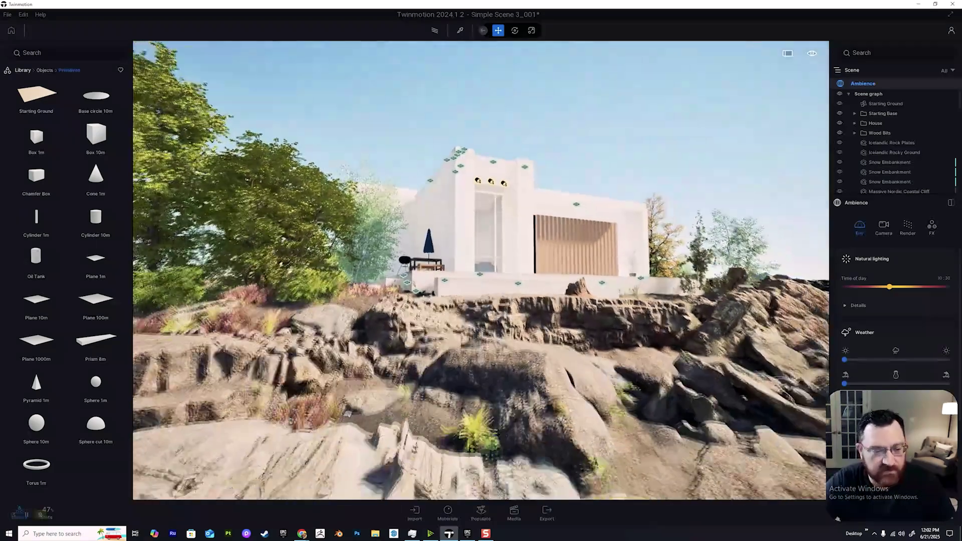
pyautogui.press('a')
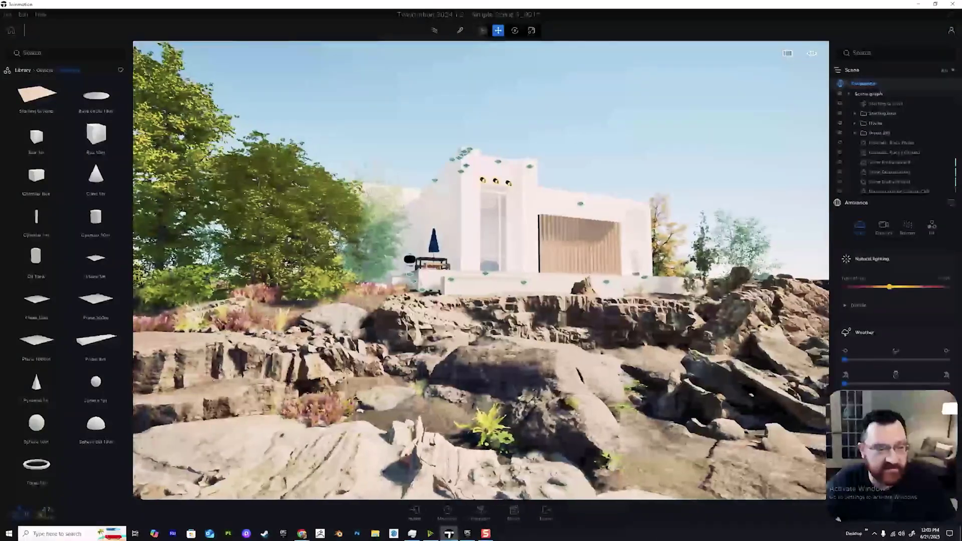
# Step: Return the library to its top-level categories and inspect the front of the house and its surrounding rocks and trees
pyautogui.click(23, 70)
pyautogui.press('w')
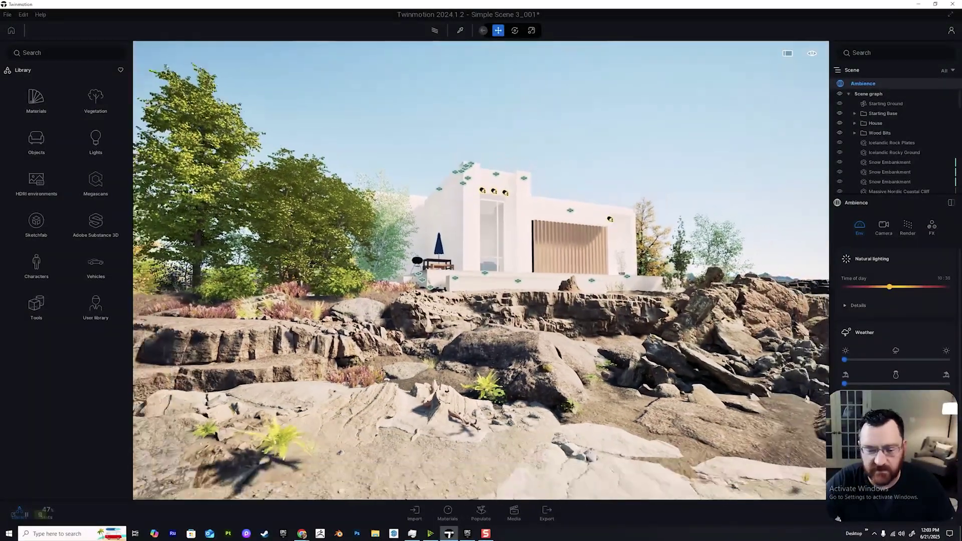
pyautogui.press('w')
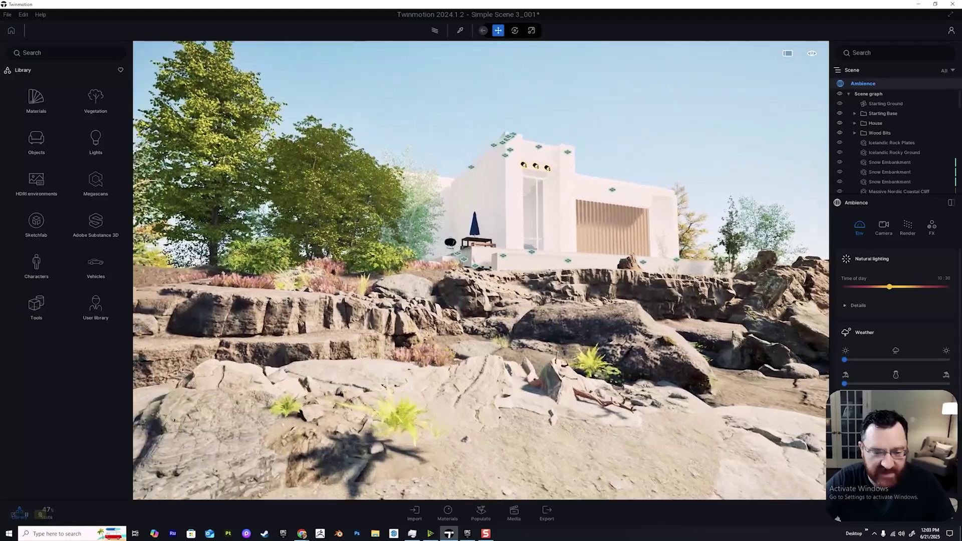
pyautogui.press('d')
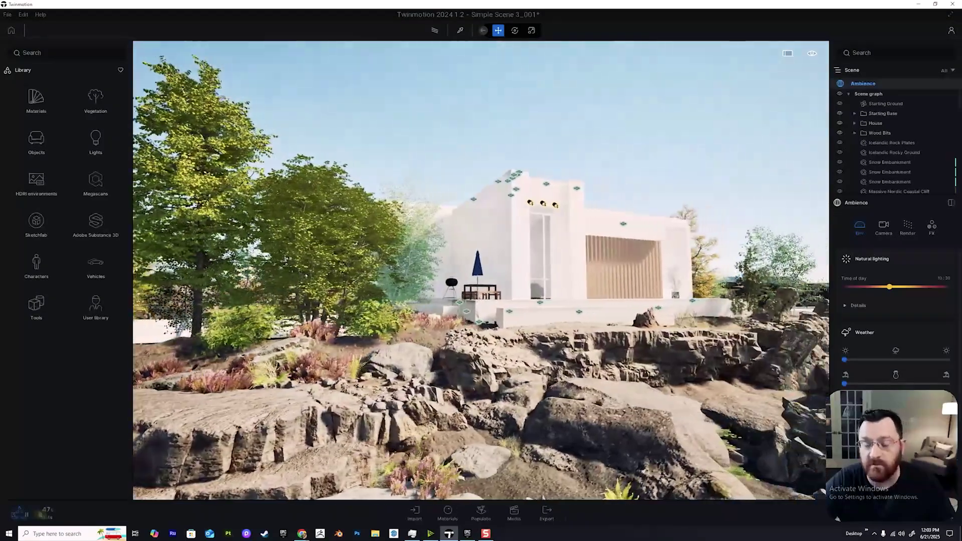
pyautogui.press('w')
pyautogui.press('w')
pyautogui.press('a')
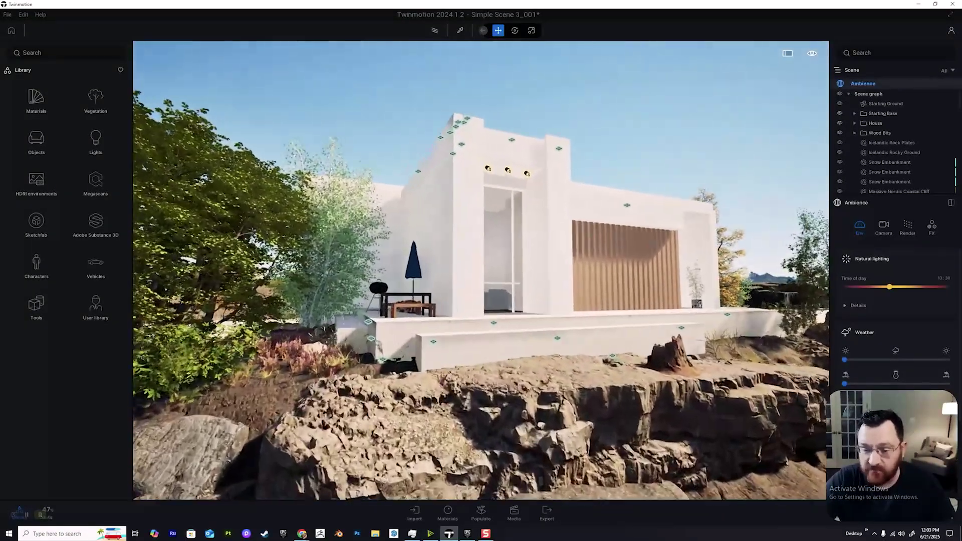
# Step: Inspect the wooden slats, the potted plant in the end recess, and the trees and rocks beside the house
pyautogui.press('d')
pyautogui.press('d')
pyautogui.press('w')
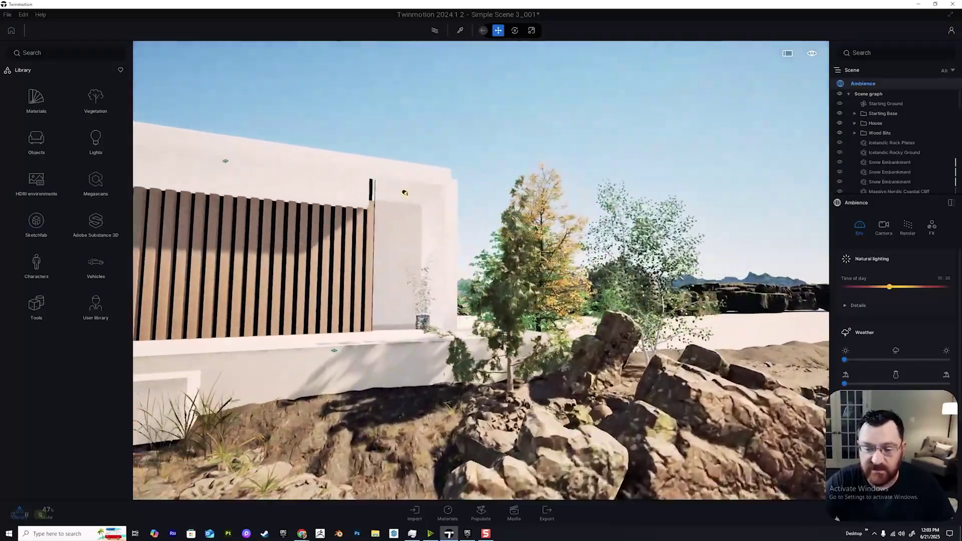
pyautogui.press('w')
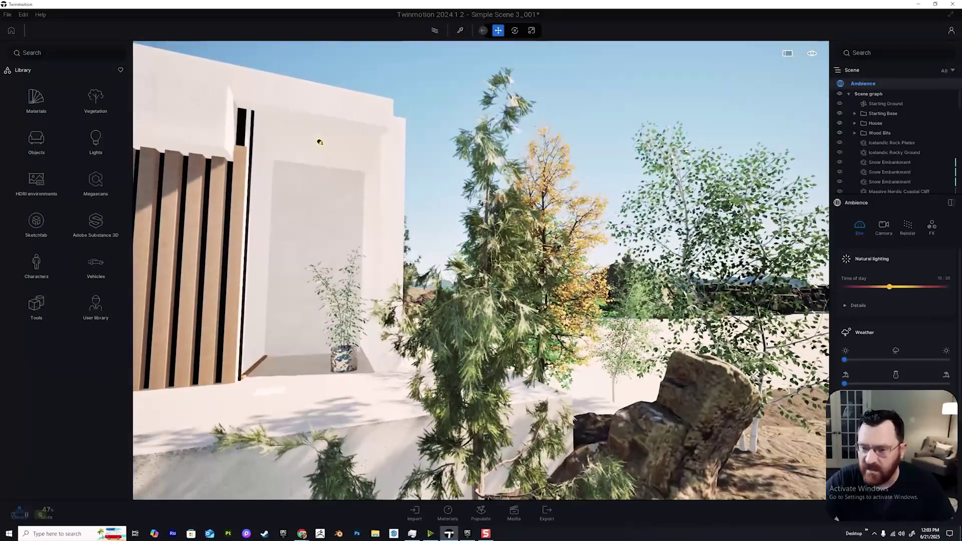
pyautogui.press('w')
pyautogui.press('s')
pyautogui.press('a')
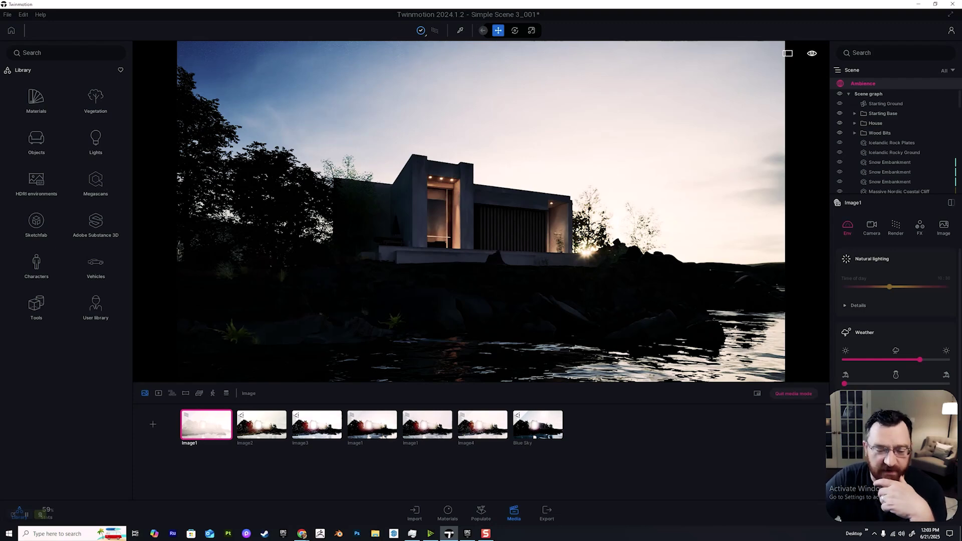
# Step: View the saved media images Image2 and Image3 to compare their lighting moods
pyautogui.click(261, 425)
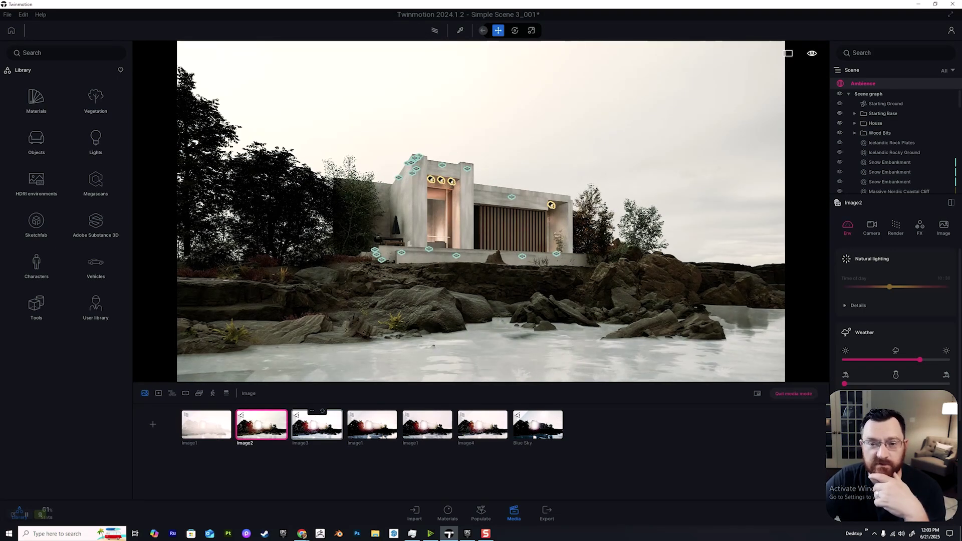
pyautogui.click(317, 425)
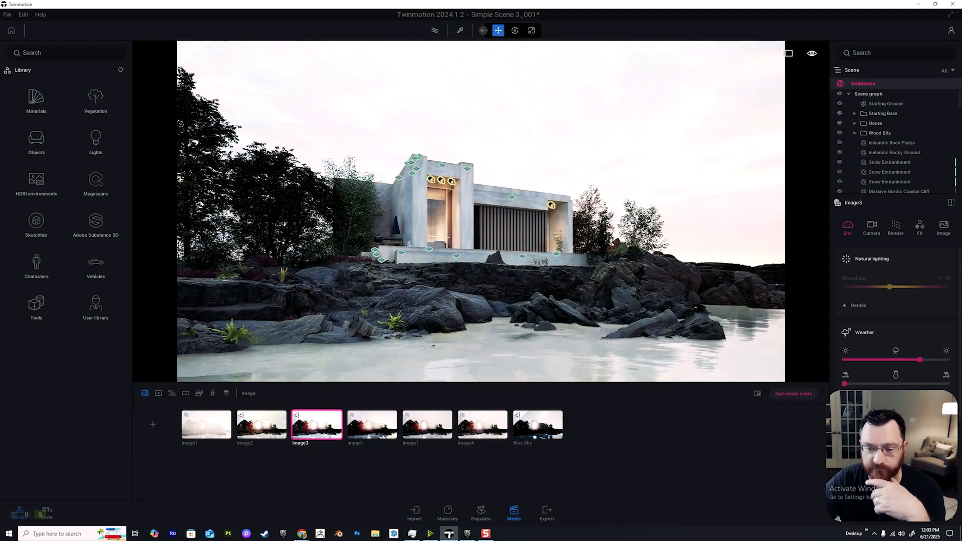